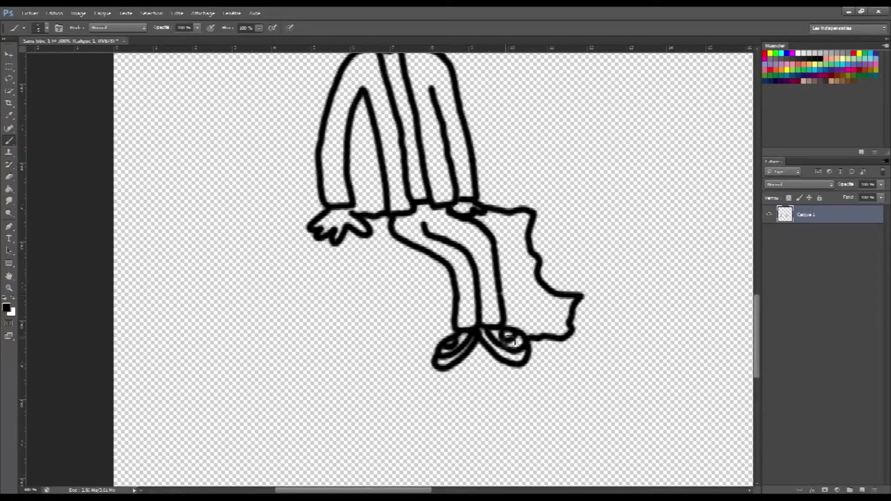
- Erase the stray mark inside the left character's rock and move the seated long-haired character further right on the canvas
key("e")
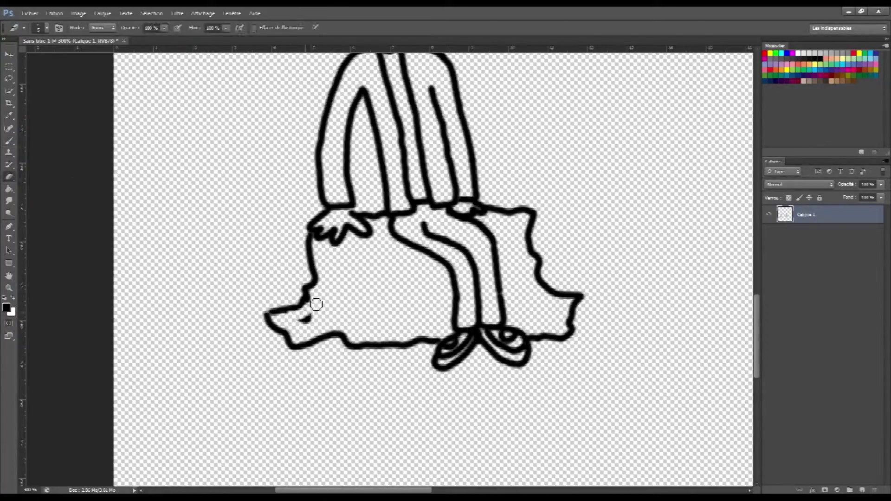
key("ctrl+minus")
key("ctrl+minus")
key("m")
left_click_drag(520, 96, 637, 292)
key("v")
left_click_drag(595, 161, 690, 171)
- Draw the middle character's face outline in black, with two round eyes, a rounded nose, an open mouth and a chin
key("b")
key("ctrl+plus")
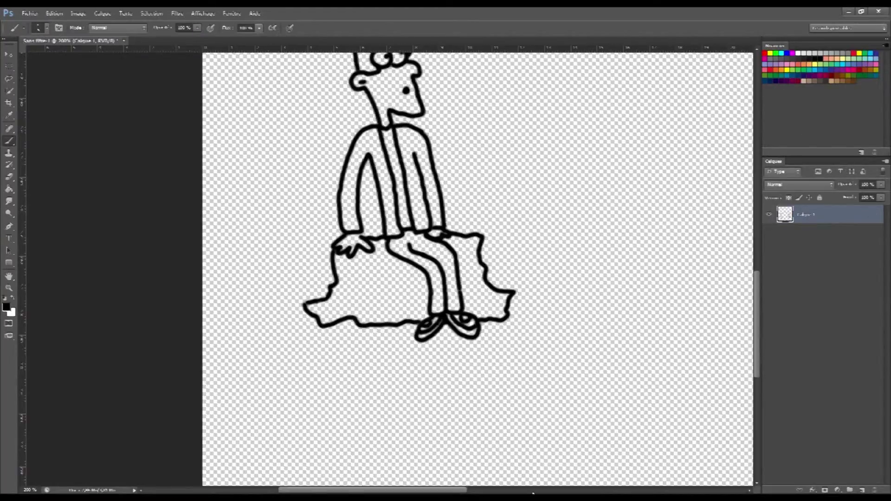
key("ctrl+plus")
mouse_move(525, 166)
left_mouse_down()
mouse_move(527, 188)
mouse_move(543, 182)
mouse_move(489, 232)
mouse_move(479, 256)
mouse_move(515, 290)
left_mouse_up()
left_click(546, 190)
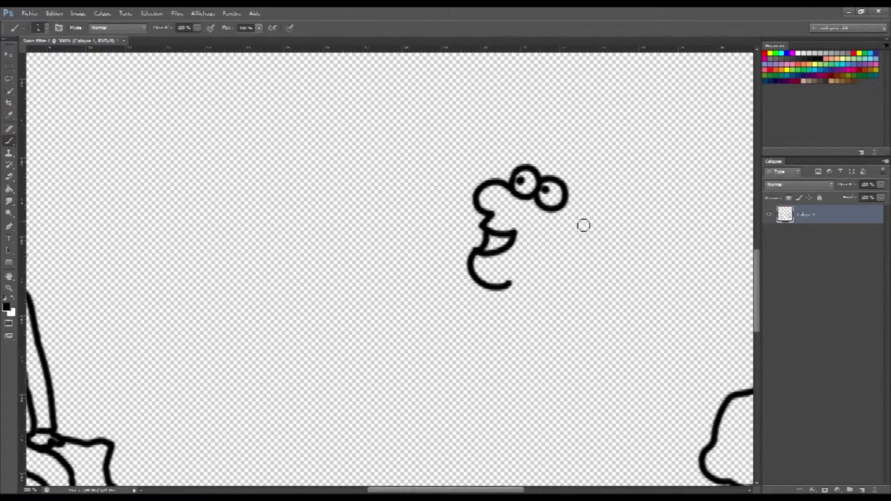
- Draw the middle character's neck, ear and curly hair outline around the face
left_click_drag(583, 225, 519, 300)
left_click_drag(570, 225, 579, 216)
left_click_drag(527, 163, 596, 216)
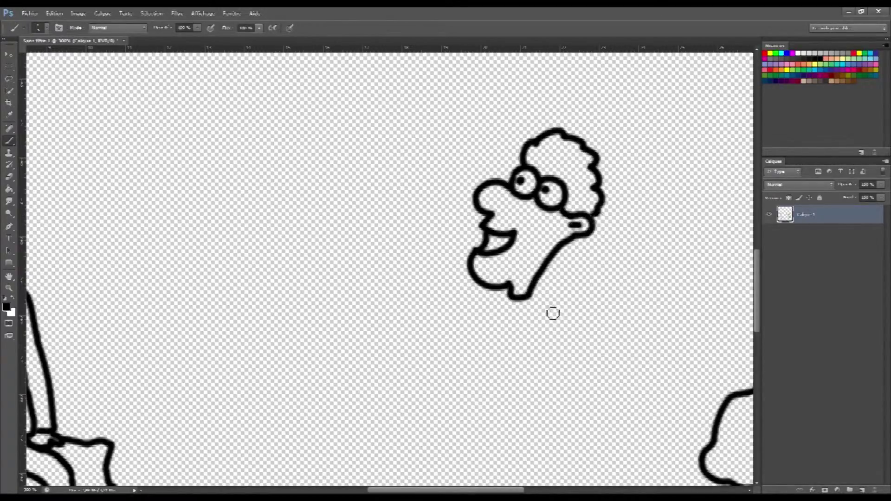
left_click_drag(503, 290, 513, 297)
- Draw the middle character's raised arm and lowered arm, and erase the misplaced cuff line inside the lowered sleeve
mouse_move(468, 264)
left_mouse_down()
mouse_move(432, 229)
mouse_move(408, 253)
mouse_move(470, 296)
left_mouse_up()
scroll(502, 278, "down", 3)
mouse_move(529, 189)
left_mouse_down()
mouse_move(556, 203)
mouse_move(552, 333)
mouse_move(533, 226)
left_mouse_up()
mouse_move(471, 191)
left_mouse_down()
mouse_move(485, 204)
mouse_move(484, 278)
left_mouse_up()
mouse_move(550, 331)
left_mouse_down()
mouse_move(580, 349)
mouse_move(574, 330)
left_mouse_up()
key("e")
left_click_drag(557, 329, 567, 333)
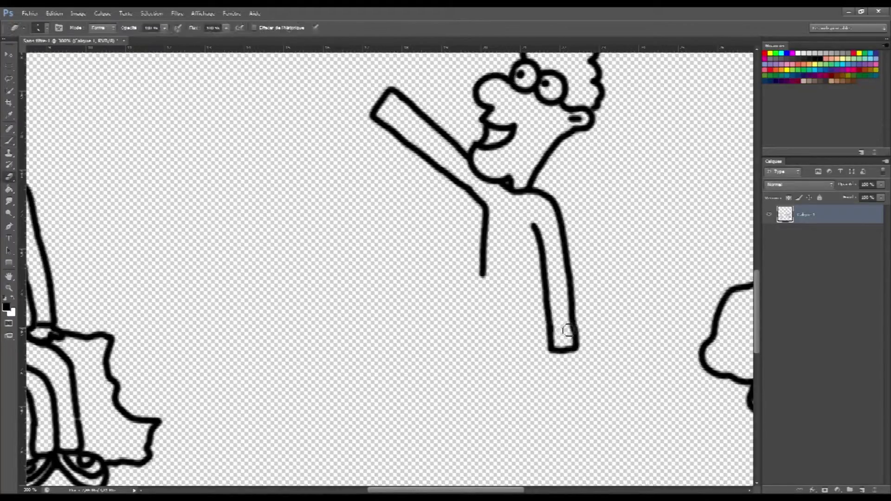
- Outline the lowered sleeve's cuff and complete the middle character's torso down to the waistline
key("b")
left_click_drag(484, 278, 485, 281)
mouse_move(551, 353)
left_mouse_down()
mouse_move(581, 372)
mouse_move(578, 350)
left_mouse_up()
left_click_drag(533, 226, 533, 334)
mouse_move(484, 282)
left_mouse_down()
mouse_move(524, 351)
mouse_move(533, 336)
left_mouse_up()
- Draw the middle character's bent upper legs and the hand below the lowered sleeve
left_click_drag(475, 344, 431, 408)
left_click_drag(531, 350, 488, 415)
left_click_drag(494, 358, 457, 418)
key("ctrl+z")
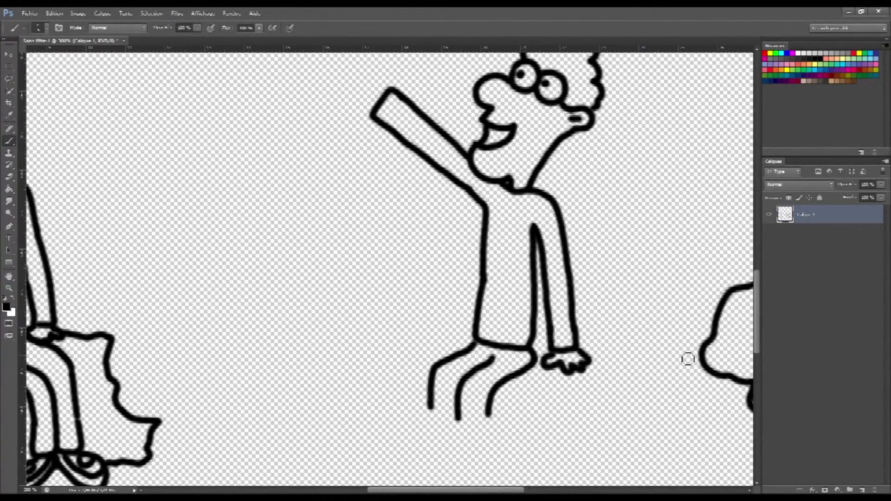
- Extend the middle character's trouser legs down to the ankles and draw both shoes with their soles
left_click_drag(758, 341, 757, 363)
left_click_drag(431, 297, 457, 370)
left_click_drag(457, 308, 458, 369)
mouse_move(489, 305)
left_mouse_down()
mouse_move(463, 370)
mouse_move(444, 373)
left_mouse_up()
mouse_move(403, 386)
left_mouse_down()
mouse_move(444, 377)
mouse_move(492, 404)
left_mouse_up()
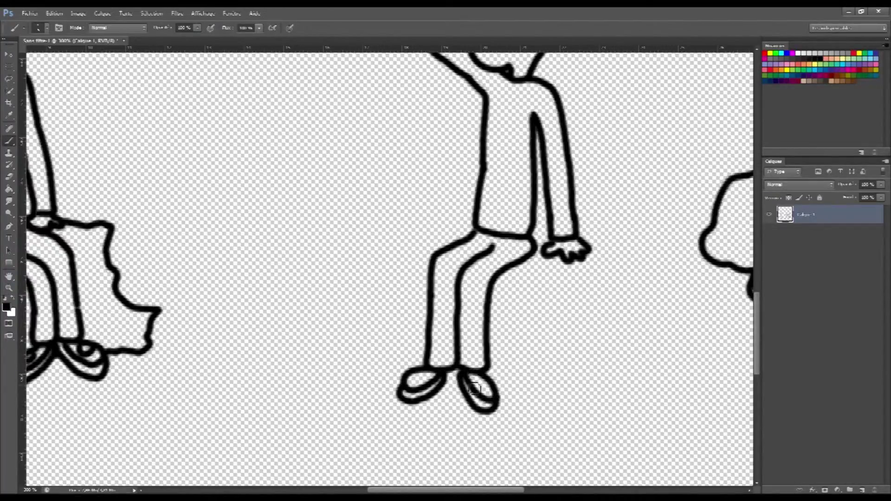
- Draw the irregular rock under the middle character and the pointing hand at the end of the raised arm
mouse_move(587, 251)
left_mouse_down()
mouse_move(610, 408)
mouse_move(385, 303)
mouse_move(458, 231)
left_mouse_up()
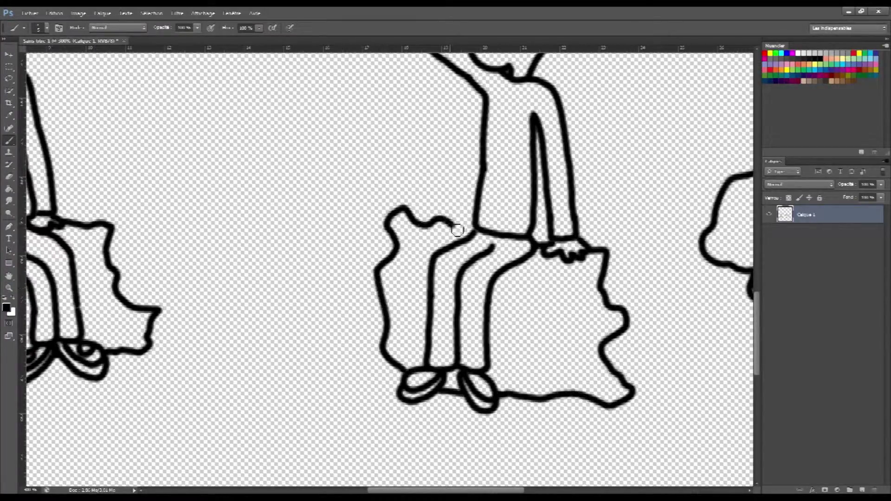
key("ctrl+minus")
key("ctrl+plus")
scroll(390, 209, "up", 5)
mouse_move(387, 187)
left_mouse_down()
mouse_move(367, 186)
mouse_move(371, 207)
left_mouse_up()
- Crop the canvas on all four sides closer around the three seated characters
key("ctrl+minus")
key("ctrl+minus")
left_click(8, 103)
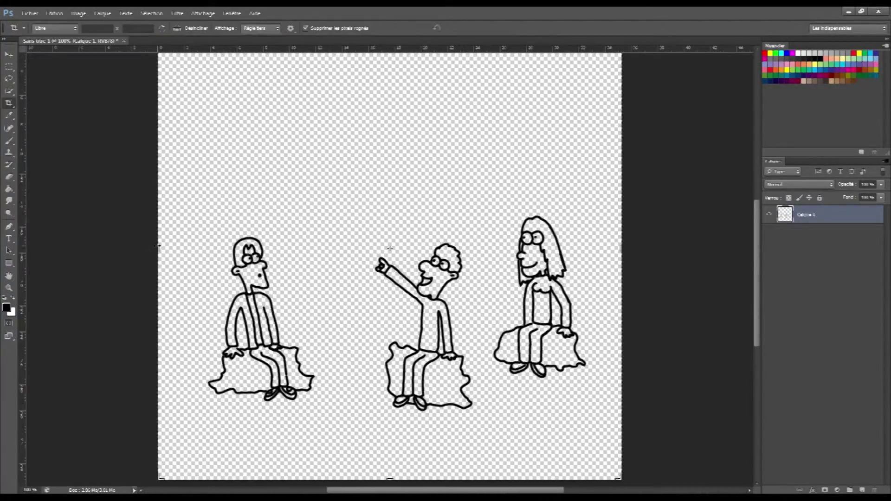
left_click_drag(158, 248, 178, 249)
left_click_drag(389, 480, 390, 453)
left_click_drag(602, 285, 588, 286)
left_click_drag(392, 84, 395, 193)
key("Return")
- Create a new layer and place it beneath the line-art layer
left_click(9, 289)
left_click(408, 255)
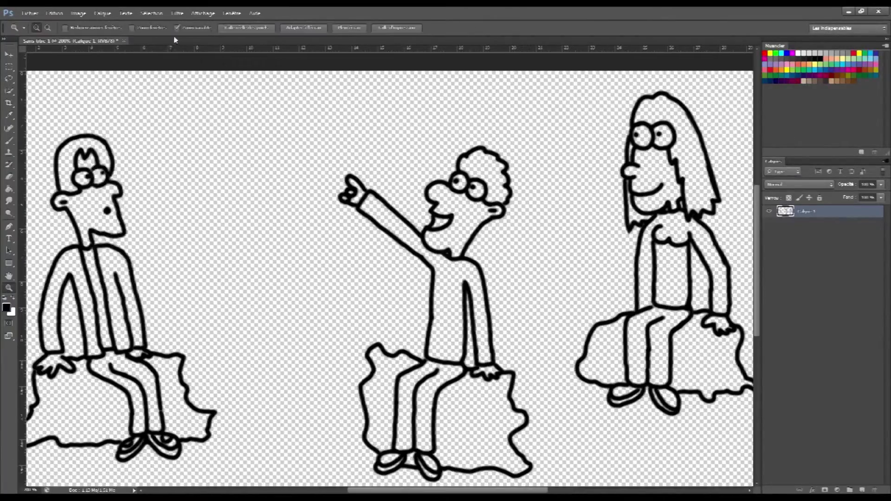
key("ctrl+shift+n")
left_click_drag(806, 211, 807, 229)
- Paint the middle character's face, neck, ear and both hands in a light skin tone on the colour layer
left_click(427, 220)
left_click(9, 115)
left_click(8, 141)
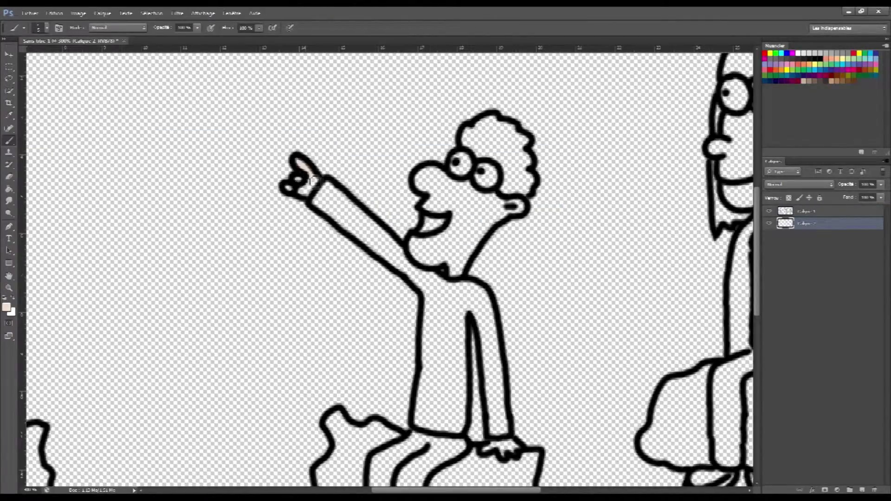
mouse_move(437, 198)
left_mouse_down()
mouse_move(506, 207)
mouse_move(506, 220)
mouse_move(455, 276)
mouse_move(413, 209)
left_mouse_up()
scroll(506, 385, "down", 3)
left_click_drag(457, 185, 473, 132)
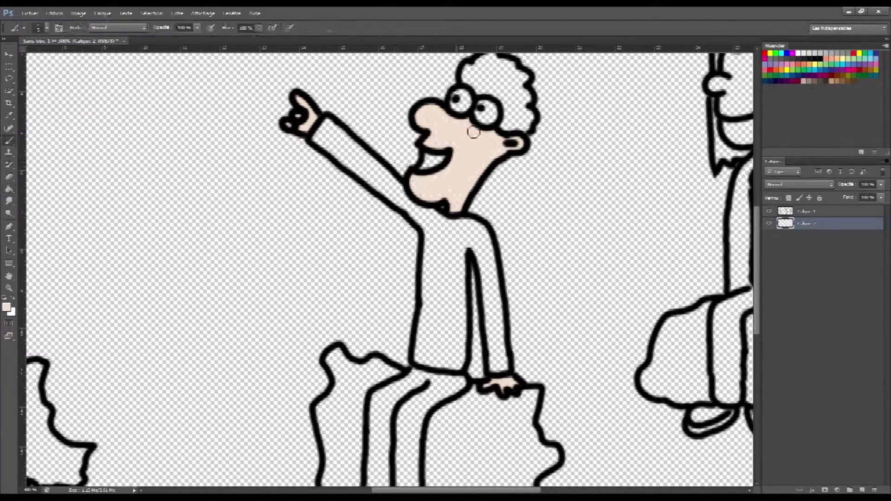
scroll(423, 197, "up", 1)
scroll(431, 194, "down", 1)
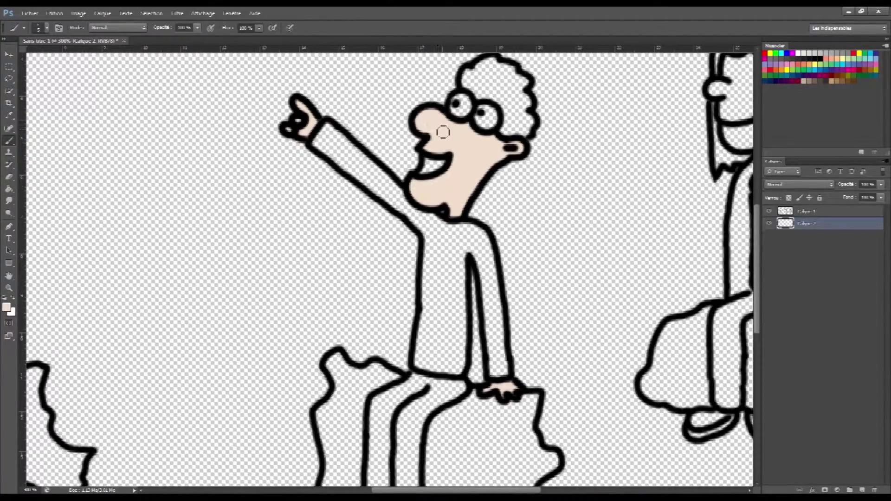
- Set the painting colour to white and colour the middle character's eyes and teeth
left_click(6, 307)
left_click(311, 133)
left_click(554, 130)
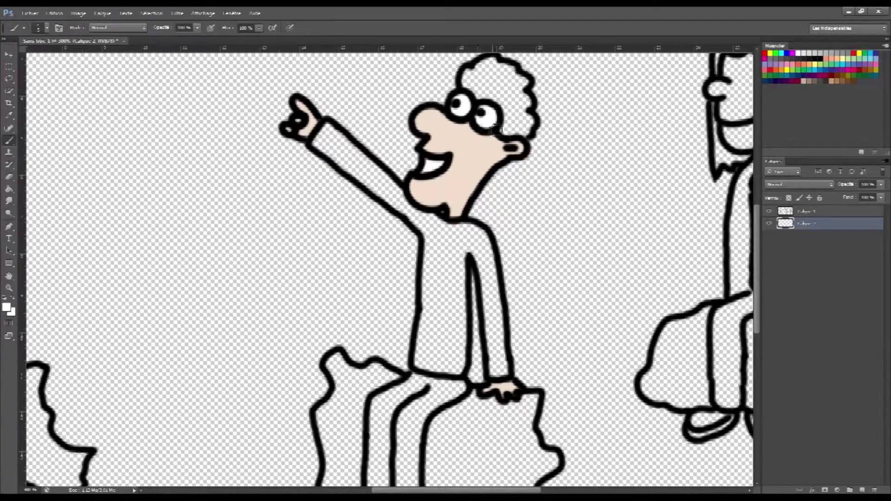
- Save the drawing
left_click(30, 13)
left_click(42, 121)
left_click(538, 265)
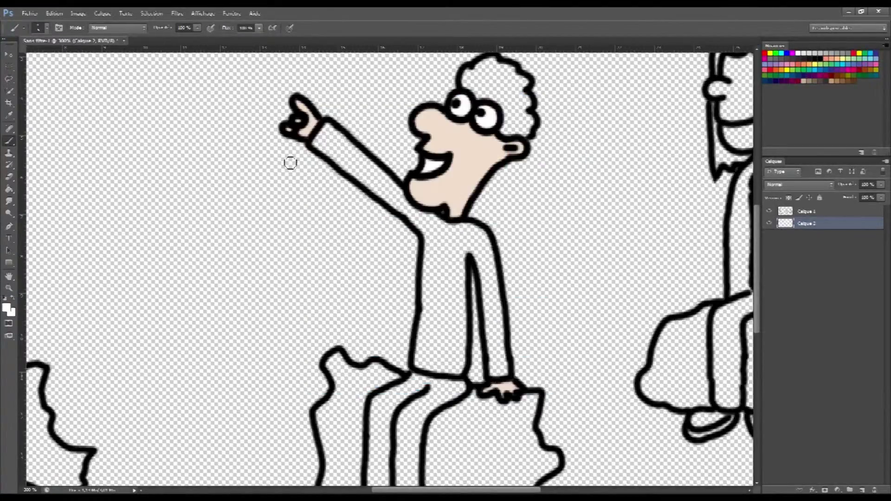
- Colour the middle character's curly hair dark brown and the lower part of the open mouth black
left_click(8, 115)
left_click(457, 104)
left_click(9, 141)
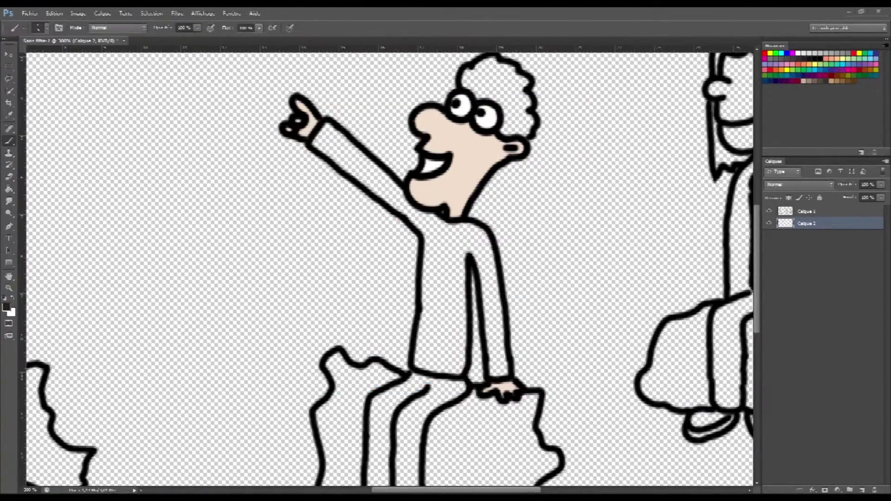
mouse_move(511, 133)
left_mouse_down()
mouse_move(532, 116)
mouse_move(506, 70)
mouse_move(466, 84)
mouse_move(513, 132)
left_mouse_up()
left_click(9, 190)
left_click(499, 91)
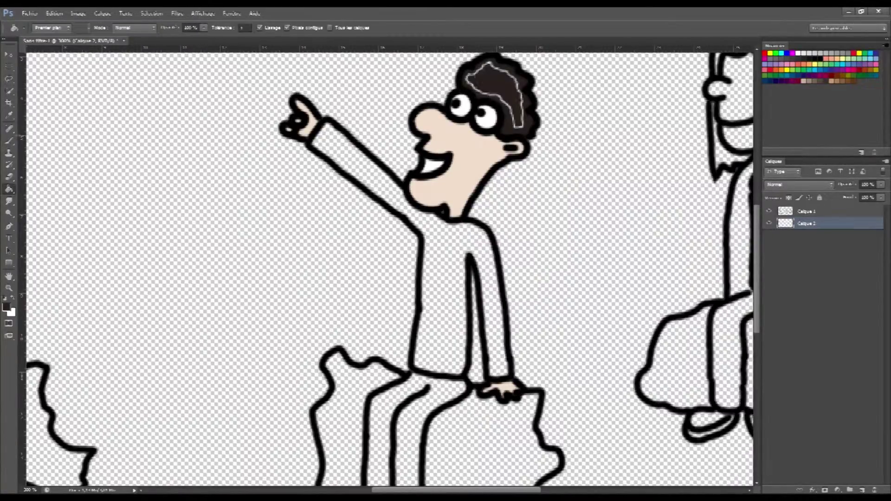
left_click(8, 140)
left_click_drag(491, 67, 516, 130)
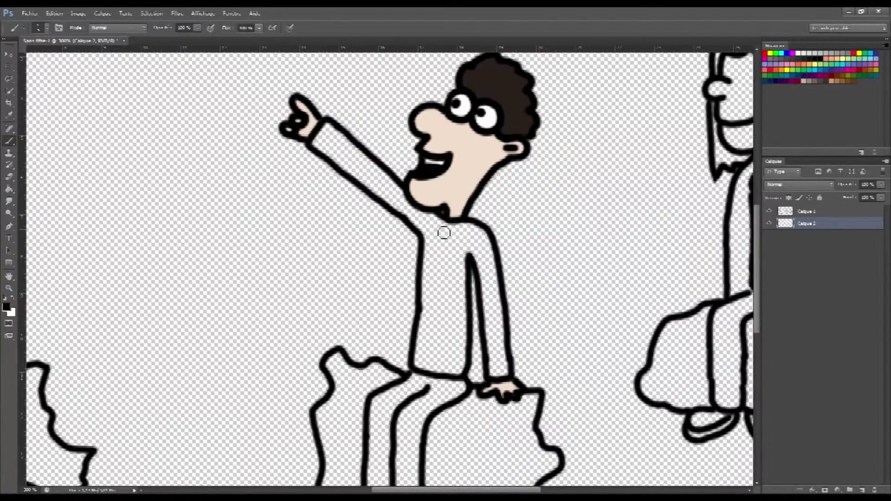
- Colour the middle character's sweater and both sleeves grey-brown, filling the large areas and painting over the remaining gaps
scroll(444, 233, "down", 2)
mouse_move(316, 77)
left_mouse_down()
mouse_move(501, 262)
mouse_move(483, 239)
mouse_move(461, 327)
mouse_move(420, 283)
mouse_move(348, 119)
mouse_move(429, 199)
left_mouse_up()
key("g")
left_click(443, 232)
left_click(372, 125)
left_click(497, 292)
key("b")
left_click_drag(327, 88, 356, 100)
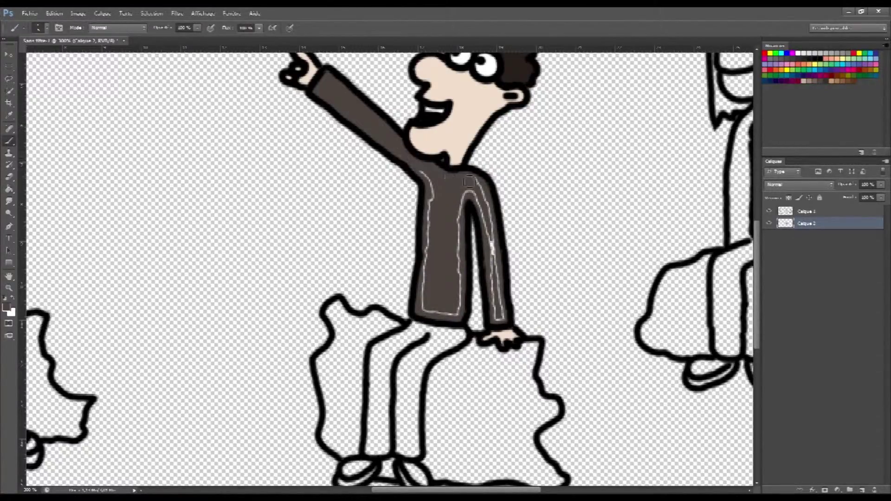
mouse_move(468, 181)
left_mouse_down()
mouse_move(492, 243)
mouse_move(464, 287)
mouse_move(425, 297)
mouse_move(423, 172)
left_mouse_up()
- Colour the middle character's trousers grey-blue by painting along their edges and filling the inside
scroll(736, 328, "down", 4)
key("i")
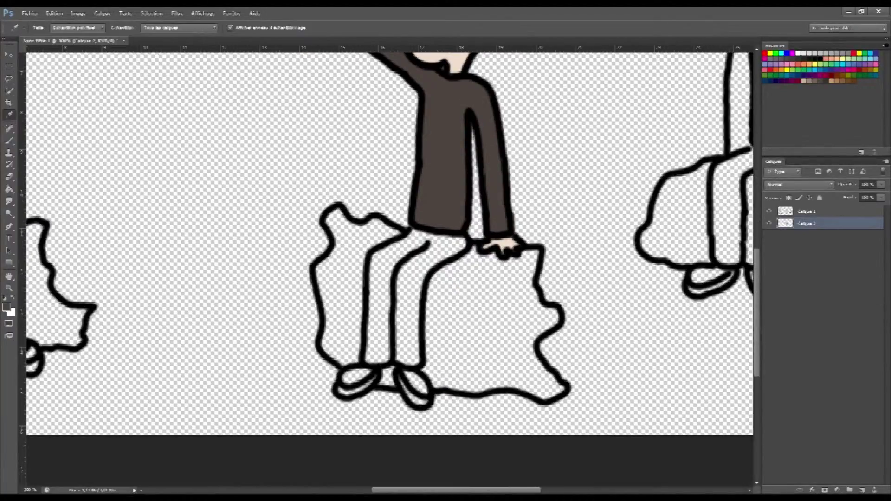
left_click(10, 141)
mouse_move(413, 235)
left_mouse_down()
mouse_move(372, 334)
mouse_move(408, 365)
mouse_move(423, 313)
mouse_move(421, 237)
left_mouse_up()
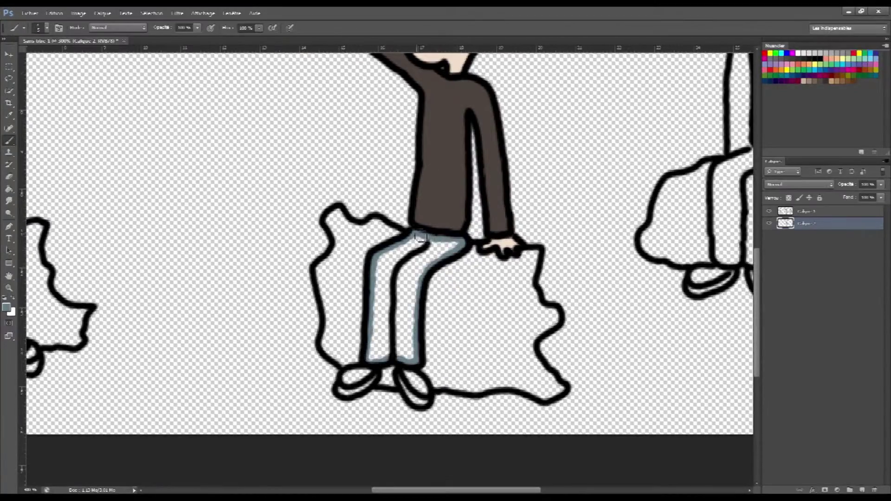
key("g")
left_click(404, 254)
key("b")
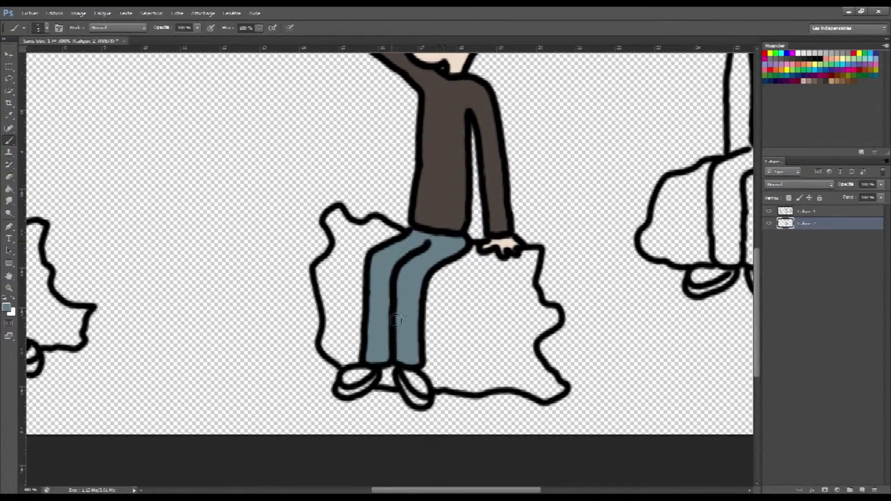
- Paint the middle character's shoe uppers dark red and the soles a darker maroon
left_click(9, 116)
left_click(4, 141)
left_click(6, 308)
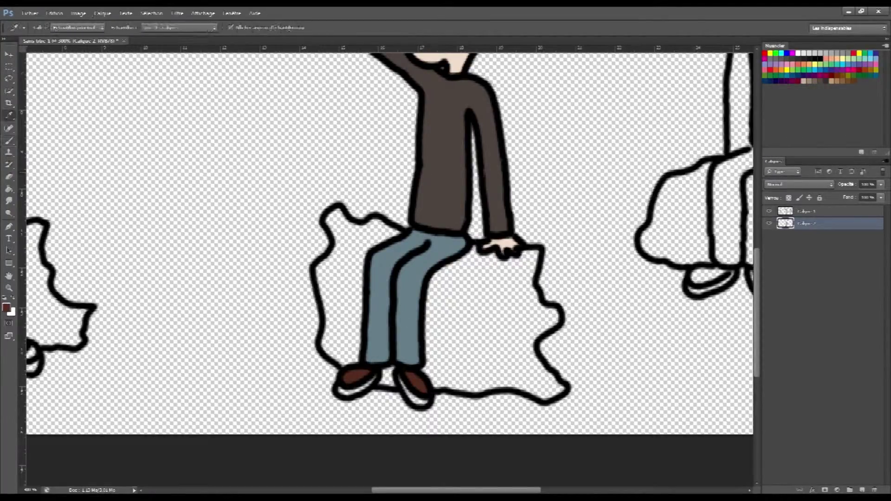
left_click_drag(340, 388, 379, 381)
- Paint the left character's face, neck, ear and hands in a pale skin tone and the eyes white
scroll(413, 394, "up", 5)
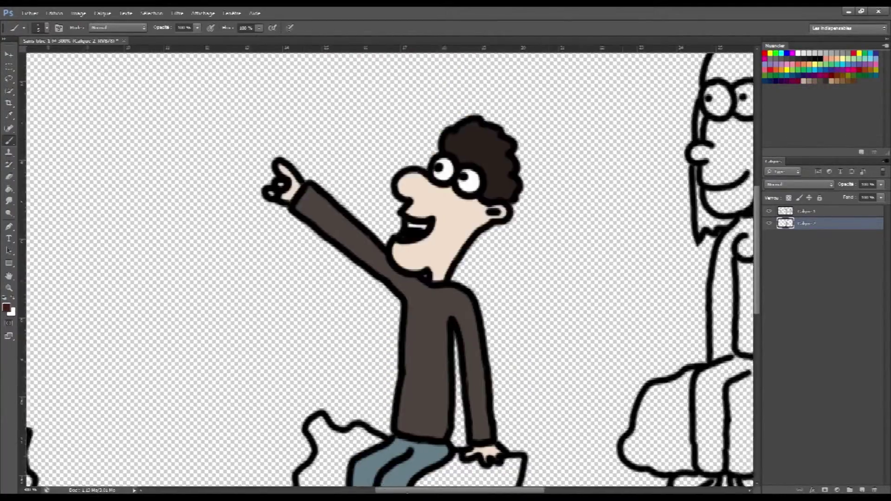
scroll(412, 394, "right", 8)
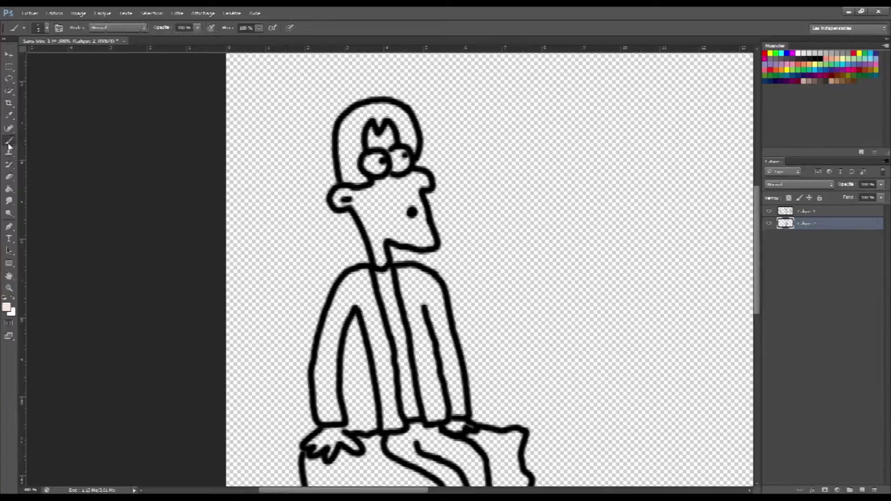
left_click_drag(375, 136, 394, 143)
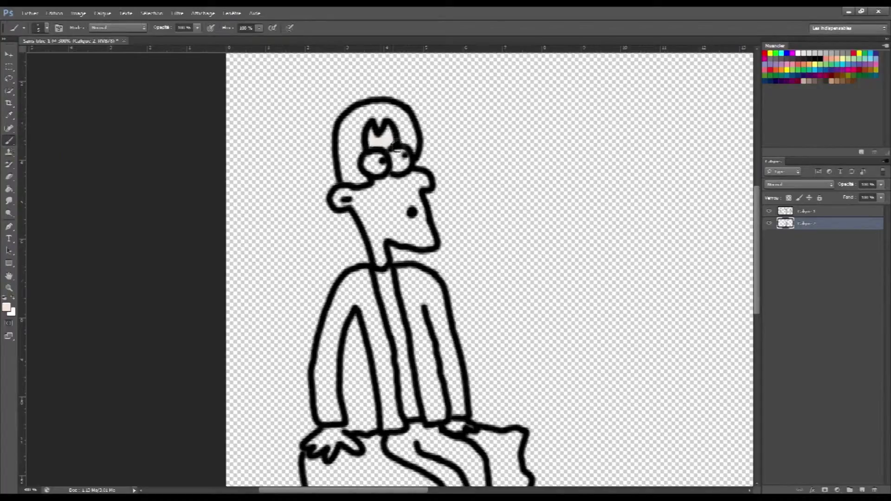
mouse_move(414, 178)
left_mouse_down()
mouse_move(433, 242)
mouse_move(385, 252)
mouse_move(357, 208)
mouse_move(361, 198)
mouse_move(422, 216)
mouse_move(390, 233)
mouse_move(405, 226)
mouse_move(394, 202)
left_mouse_up()
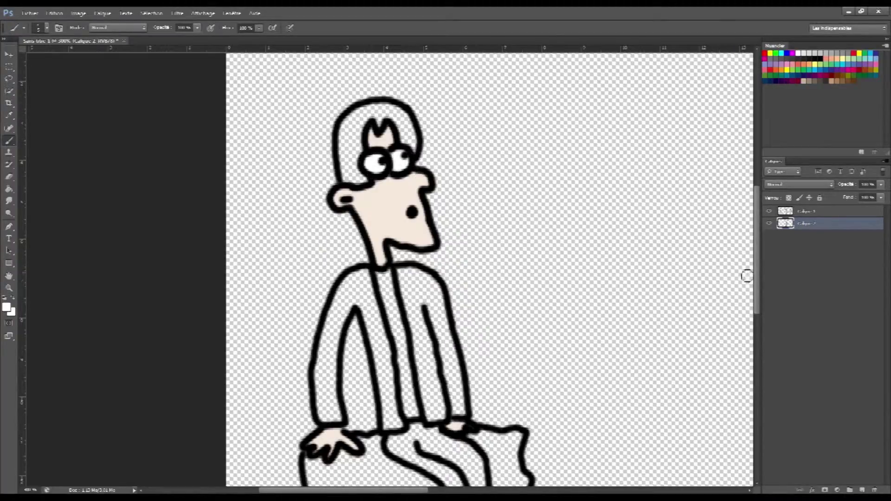
- Colour the left character's hair olive-brown
scroll(747, 276, "down", 5)
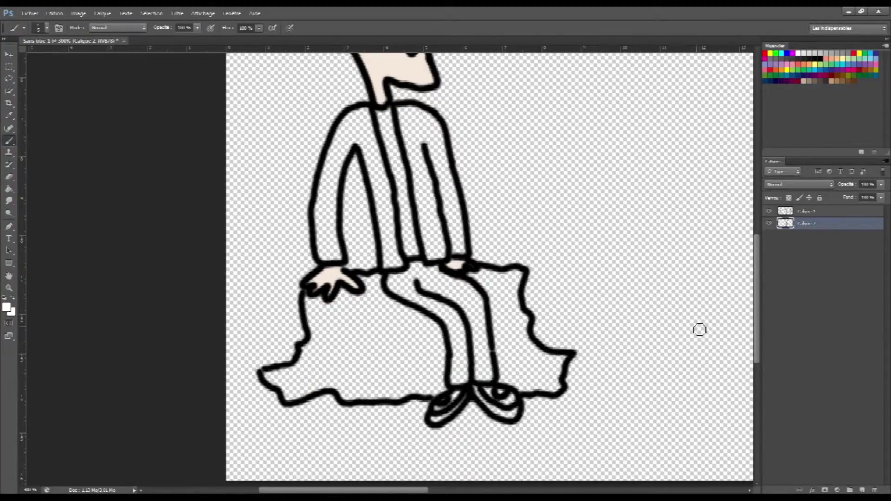
scroll(700, 328, "up", 5)
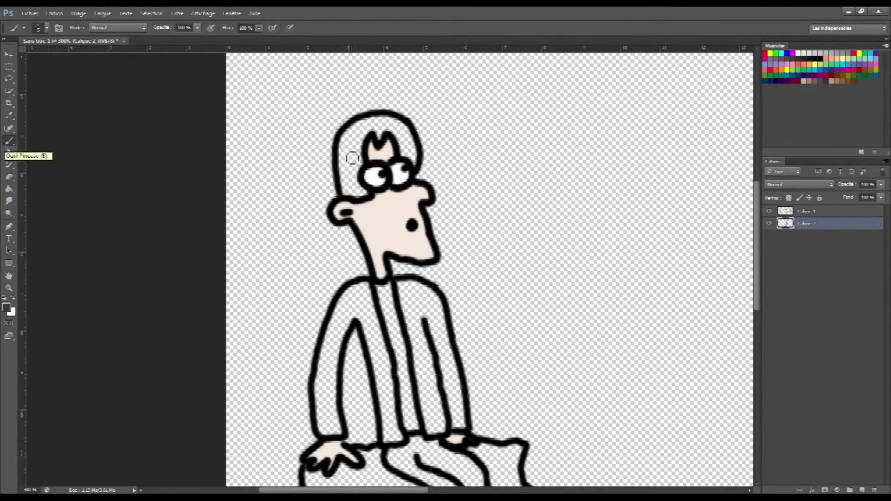
mouse_move(351, 156)
left_mouse_down()
mouse_move(360, 128)
mouse_move(418, 154)
mouse_move(368, 136)
mouse_move(354, 147)
mouse_move(352, 178)
mouse_move(381, 140)
mouse_move(387, 151)
mouse_move(354, 145)
mouse_move(360, 85)
mouse_move(417, 103)
mouse_move(398, 93)
mouse_move(360, 117)
mouse_move(399, 85)
mouse_move(402, 139)
left_mouse_up()
left_click(9, 115)
scroll(603, 233, "down", 5)
left_click(432, 216)
scroll(44, 167, "up", 2)
key("ctrl+alt+z")
key("ctrl+alt+z")
left_click(827, 81)
left_click(10, 142)
- Paint the left character's jacket dark navy and the shirt strip between its two halves bright blue
scroll(436, 108, "down", 2)
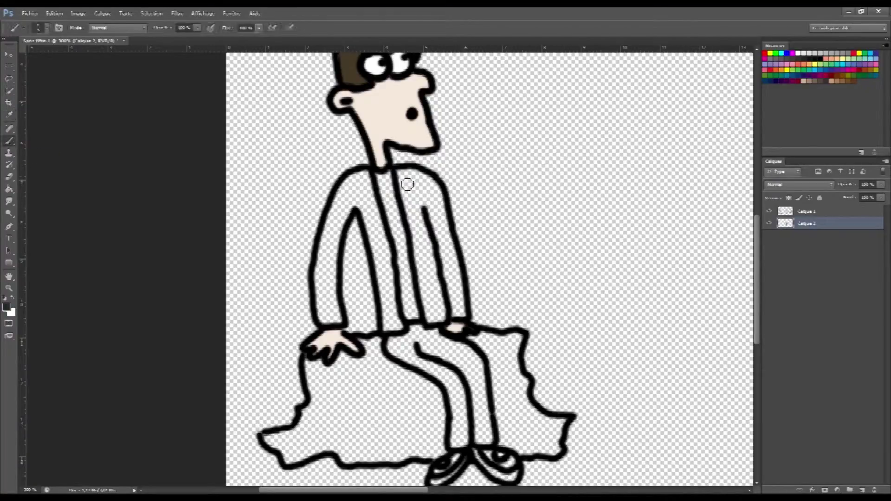
mouse_move(353, 175)
left_mouse_down()
mouse_move(321, 295)
mouse_move(337, 309)
mouse_move(341, 238)
mouse_move(372, 229)
mouse_move(386, 308)
mouse_move(400, 322)
mouse_move(385, 223)
mouse_move(403, 175)
mouse_move(456, 246)
mouse_move(469, 312)
mouse_move(435, 325)
mouse_move(410, 214)
mouse_move(361, 196)
mouse_move(327, 299)
mouse_move(362, 180)
mouse_move(386, 241)
mouse_move(396, 327)
mouse_move(461, 311)
mouse_move(438, 194)
mouse_move(419, 238)
left_mouse_up()
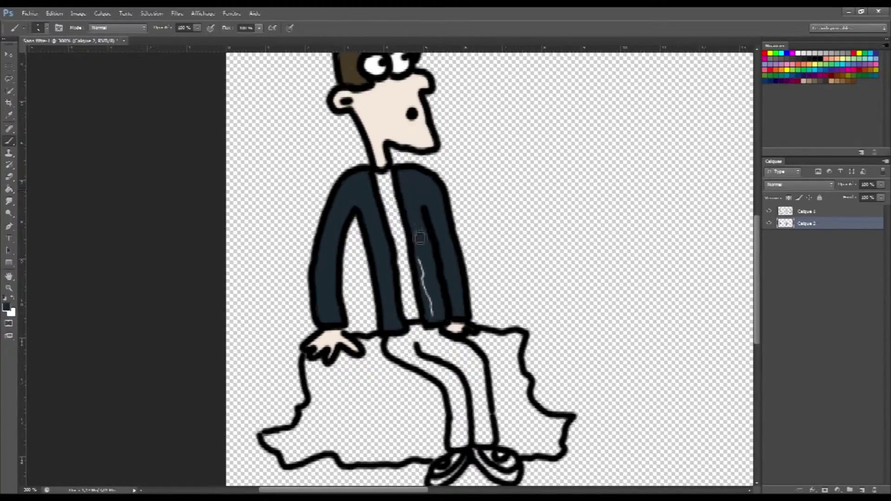
left_click_drag(421, 293, 421, 255)
mouse_move(376, 135)
left_mouse_down()
mouse_move(396, 182)
mouse_move(411, 269)
mouse_move(407, 259)
left_mouse_up()
- Colour the left character's trousers slate blue by painting along their edges and filling the inside
scroll(399, 223, "down", 5)
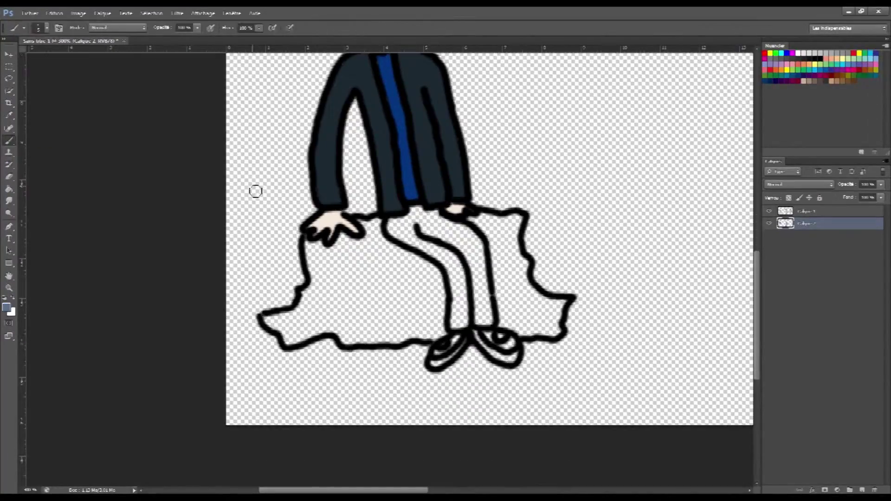
mouse_move(395, 225)
left_mouse_down()
mouse_move(457, 326)
mouse_move(490, 297)
left_mouse_up()
mouse_move(426, 212)
left_mouse_down()
mouse_move(485, 246)
mouse_move(486, 292)
left_mouse_up()
left_click(9, 189)
left_click(459, 295)
key("b")
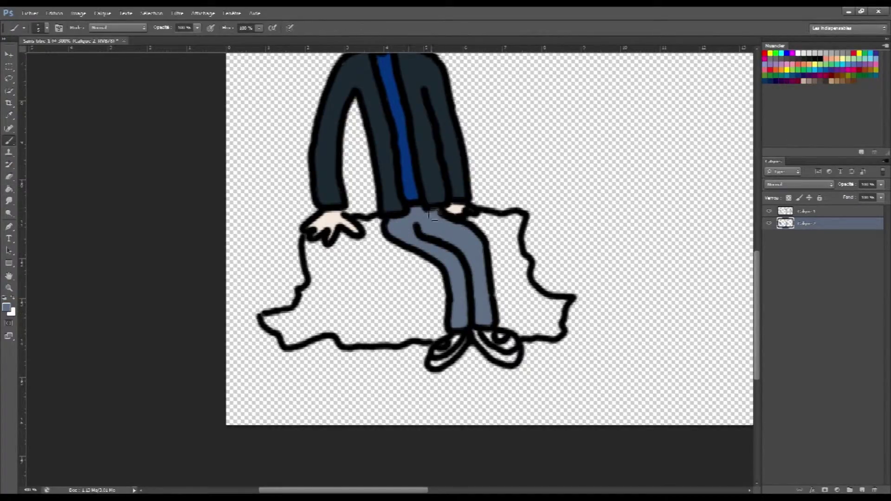
- Colour the left character's shoes, painting the soles dark grey
left_click(440, 366, "alt")
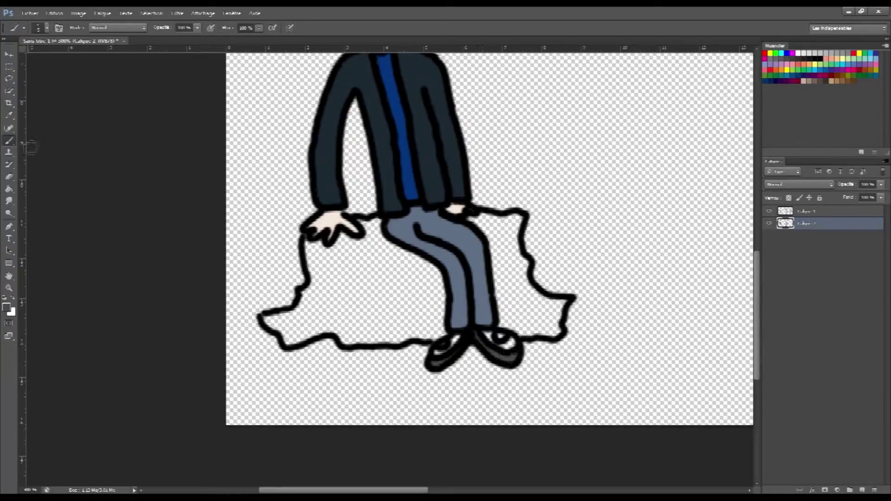
left_click(438, 346, "alt")
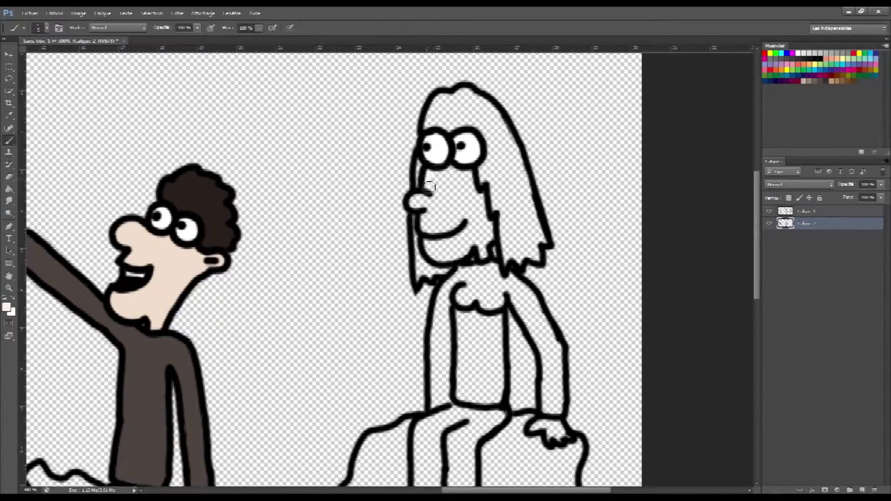
- Paint the blonde woman's face pale pink and colour her hair golden yellow by outlining the hair area and filling it
left_click_drag(417, 201, 459, 262)
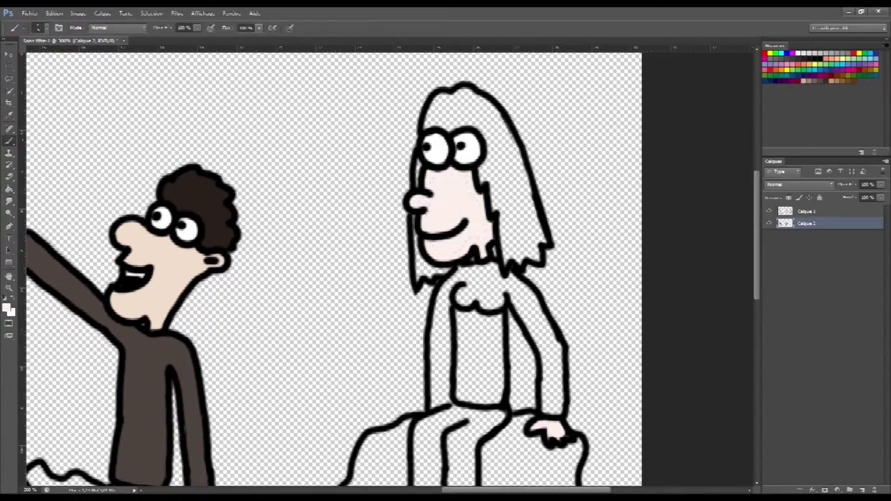
key("i")
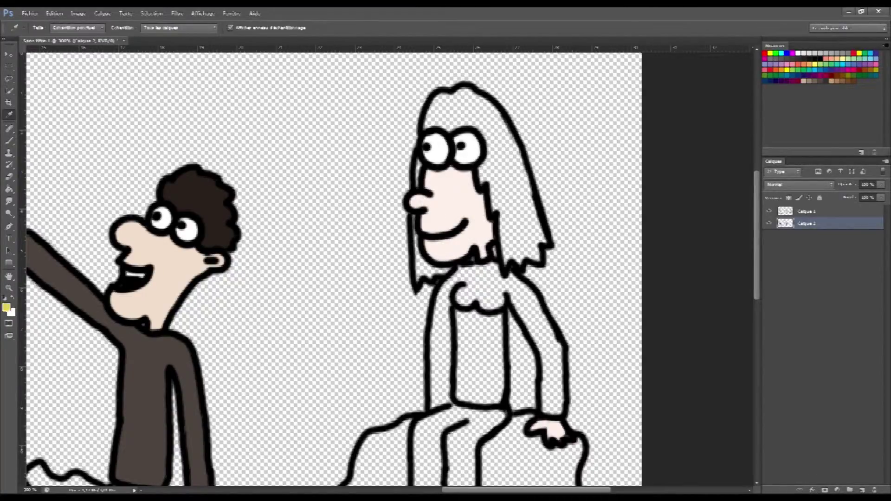
key("b")
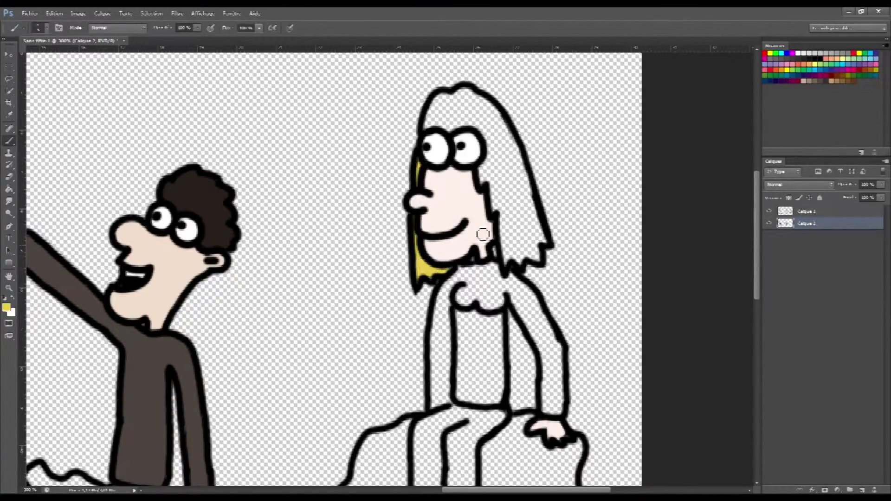
mouse_move(493, 253)
left_mouse_down()
mouse_move(545, 244)
mouse_move(424, 125)
mouse_move(506, 127)
mouse_move(536, 227)
left_mouse_up()
key("g")
left_click(515, 236)
key("b")
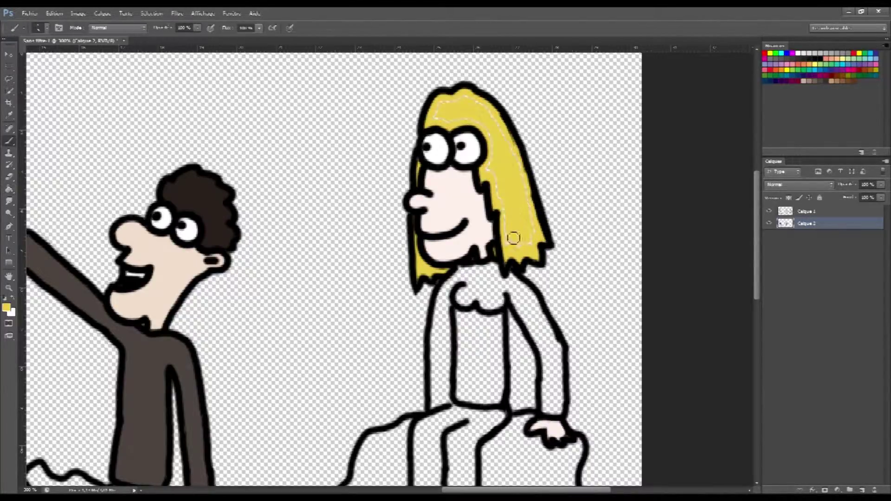
- Colour the woman's sweater light purple by painting along its edges and filling the inside
key("i")
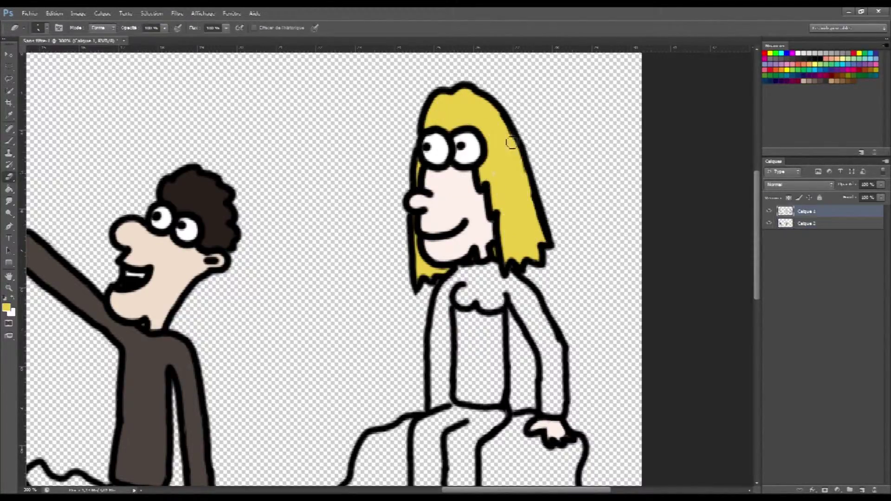
scroll(621, 309, "down", 5)
left_click(782, 64)
left_click(9, 141)
mouse_move(463, 153)
left_mouse_down()
mouse_move(435, 277)
mouse_move(504, 197)
mouse_move(565, 263)
mouse_move(506, 158)
mouse_move(460, 146)
left_mouse_up()
key("g")
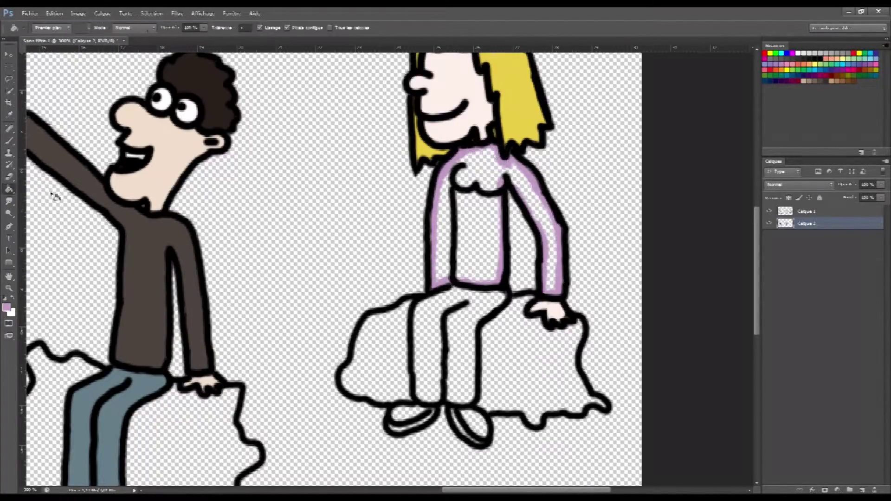
left_click(501, 236)
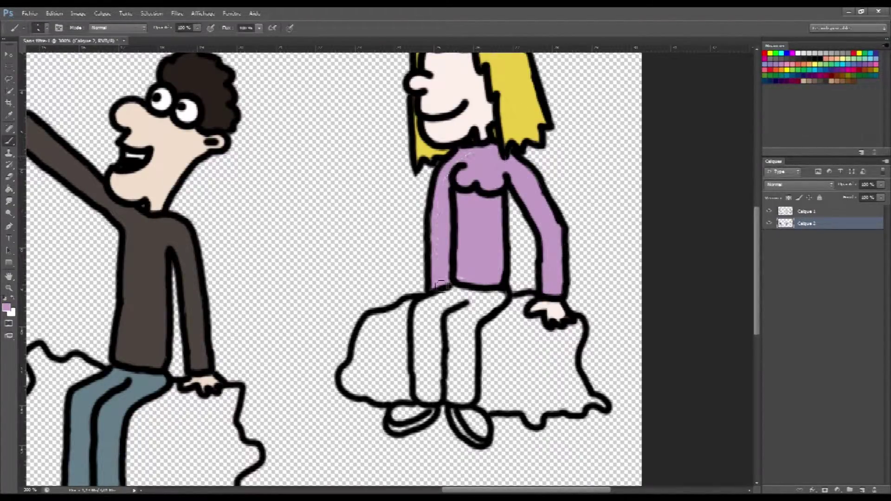
- Colour the woman's trousers dark slate blue, starting from the middle character's trouser colour and filling inside painted edges
scroll(465, 283, "down", 3)
key("i")
left_click(144, 322)
left_click(7, 143)
mouse_move(454, 230)
left_mouse_down()
mouse_move(436, 237)
mouse_move(477, 330)
mouse_move(459, 231)
left_mouse_up()
key("g")
left_click(479, 250)
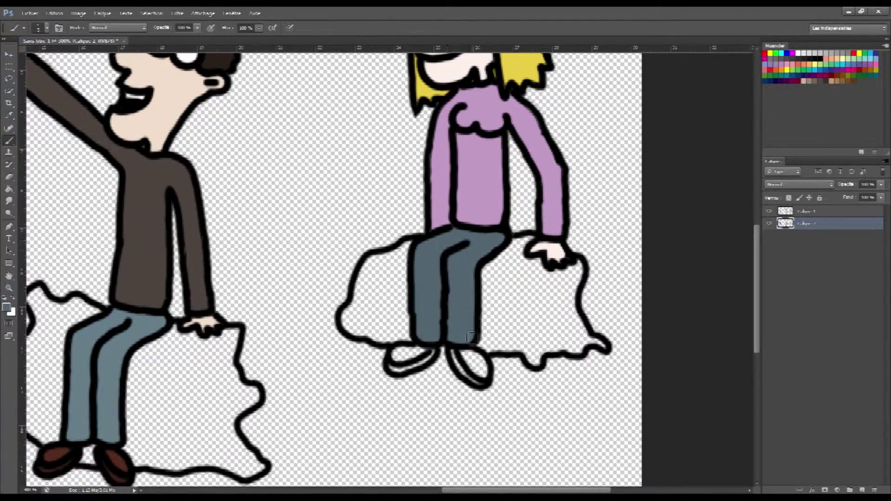
- Paint the uppers of the woman's shoes olive-brown and their soles dark reddish-brown, sampled from the middle character's shoes
left_click(470, 337)
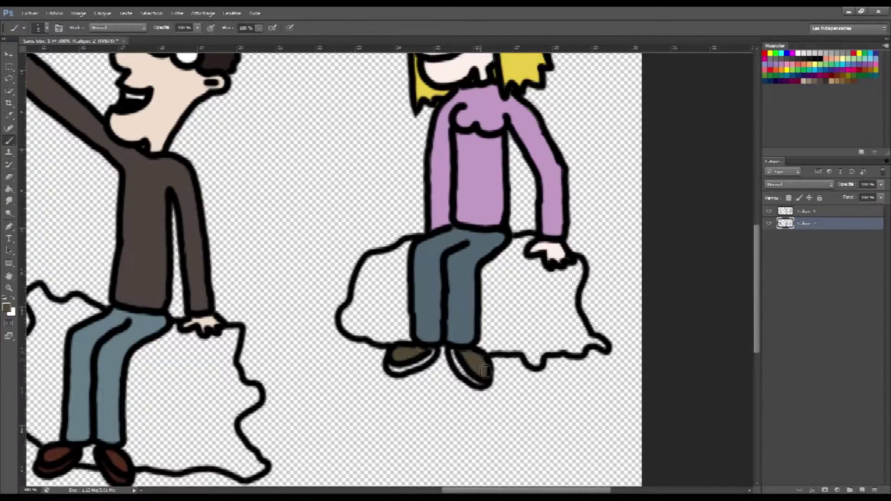
left_click(8, 119)
left_click(56, 470)
left_click(8, 141)
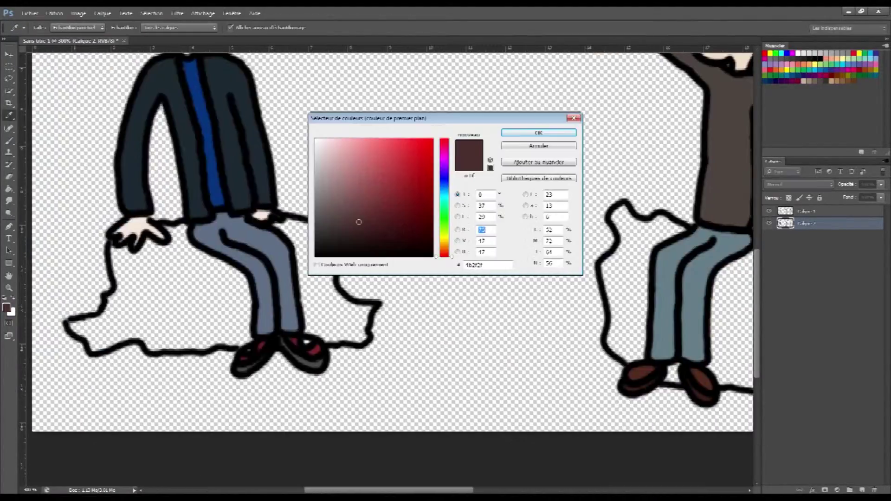
- Set the foreground colour to beige-grey (b4b19e) and colour the left character's rock by painting its edges and filling the inside
left_click(441, 242)
left_click(332, 142)
left_click(537, 135)
mouse_move(186, 236)
left_mouse_down()
mouse_move(149, 249)
mouse_move(74, 325)
mouse_move(209, 353)
mouse_move(213, 259)
mouse_move(321, 231)
mouse_move(323, 340)
mouse_move(295, 237)
left_mouse_up()
key("g")
left_click(321, 283)
left_click(195, 288)
key("b")
left_click_drag(193, 251, 159, 253)
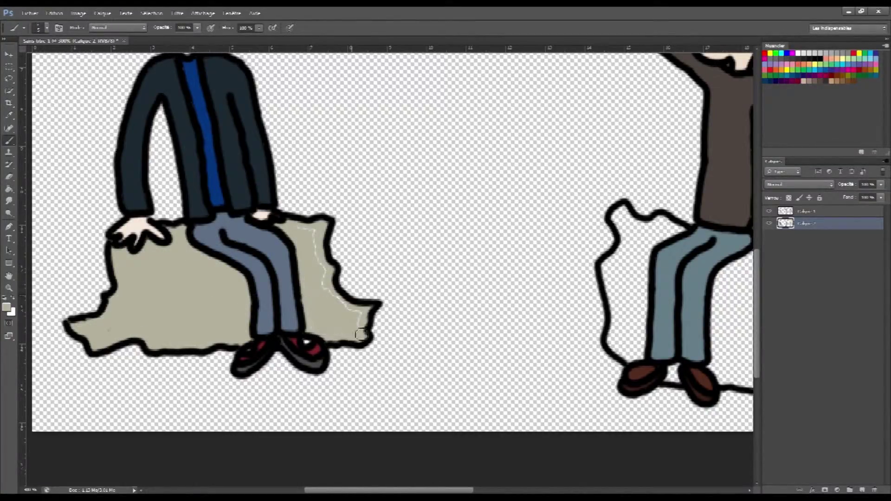
- Colour the middle character's rock beige-grey, painting along its edges, filling the inside and covering the leftover seams
left_click_drag(405, 490, 466, 489)
left_click_drag(404, 378, 414, 379)
mouse_move(368, 362)
left_mouse_down()
mouse_move(379, 293)
mouse_move(371, 221)
mouse_move(353, 331)
mouse_move(454, 308)
mouse_move(473, 389)
mouse_move(560, 342)
mouse_move(555, 251)
mouse_move(497, 253)
left_mouse_up()
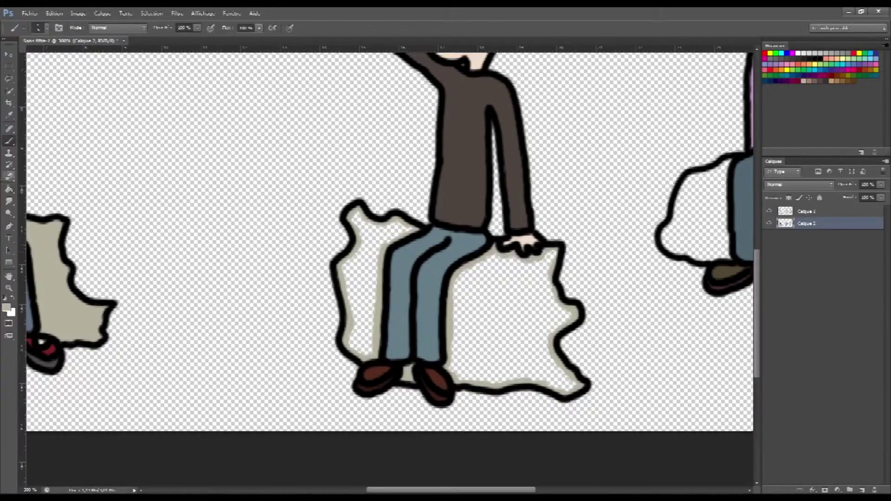
key("w")
left_click(376, 316)
key("alt+BackSpace")
key("b")
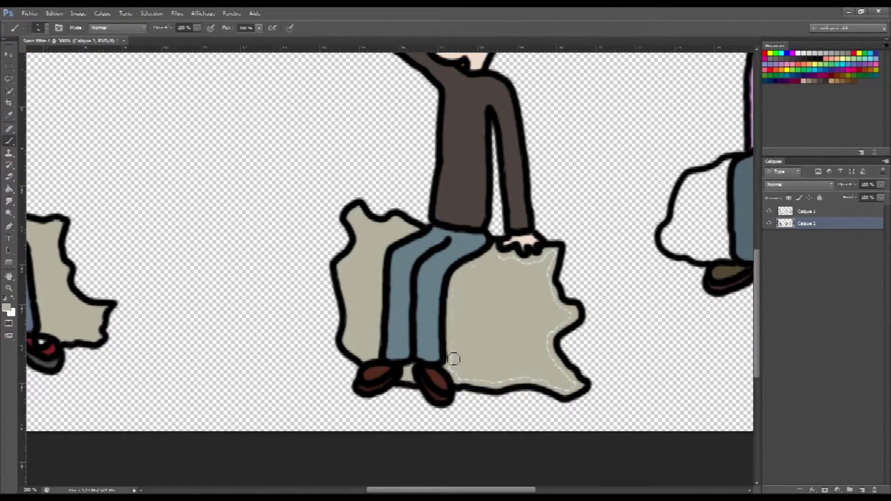
left_click_drag(553, 274, 506, 258)
- Colour both visible parts of the woman's rock with the same beige-grey and paint over the remaining seams
left_click_drag(451, 490, 508, 490)
mouse_move(481, 165)
left_mouse_down()
mouse_move(431, 227)
mouse_move(490, 260)
left_mouse_up()
mouse_move(561, 266)
left_mouse_down()
mouse_move(561, 219)
mouse_move(599, 162)
mouse_move(648, 216)
mouse_move(669, 270)
mouse_move(564, 267)
left_mouse_up()
key("g")
left_click(460, 218)
left_click(593, 236)
key("b")
left_click_drag(455, 180, 440, 211)
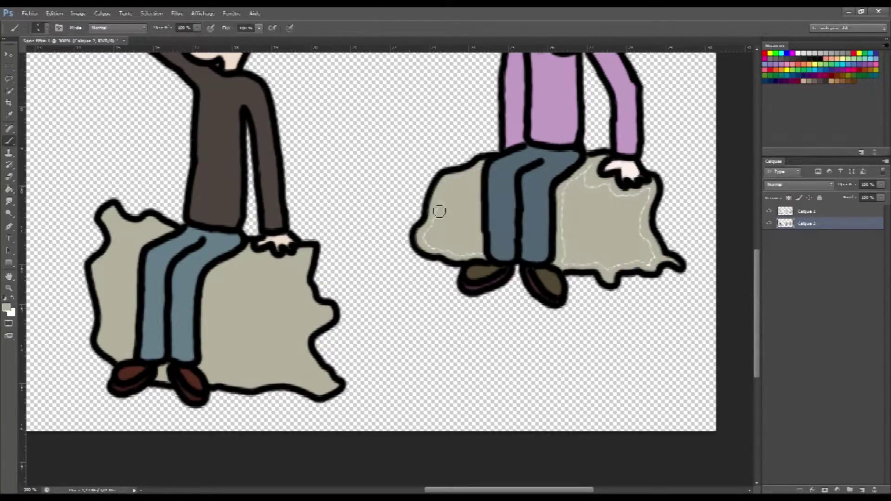
left_click_drag(602, 267, 567, 266)
- Choose a darker grey-beige and paint short crack marks on the middle character's rock and the woman's rock
left_click(6, 308)
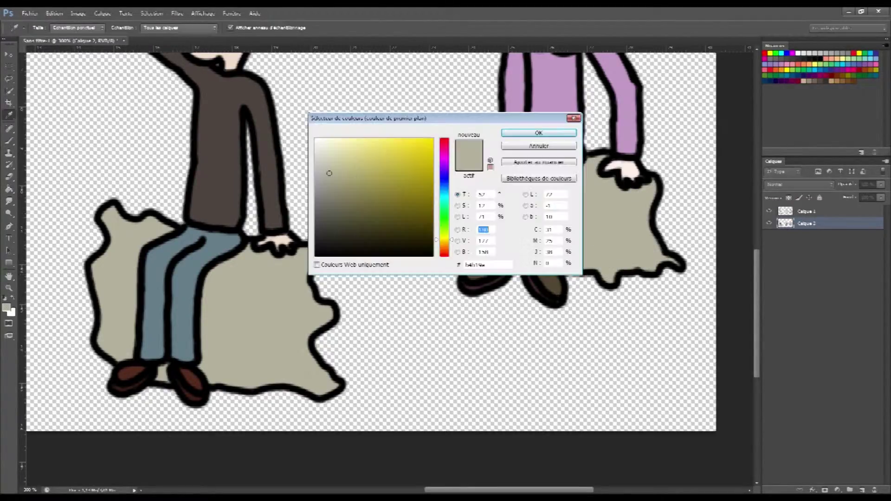
left_click(327, 190)
left_click(539, 134)
left_click(54, 13)
left_click(74, 23)
left_click_drag(227, 331, 283, 340)
left_click_drag(129, 286, 110, 303)
left_click_drag(259, 277, 283, 295)
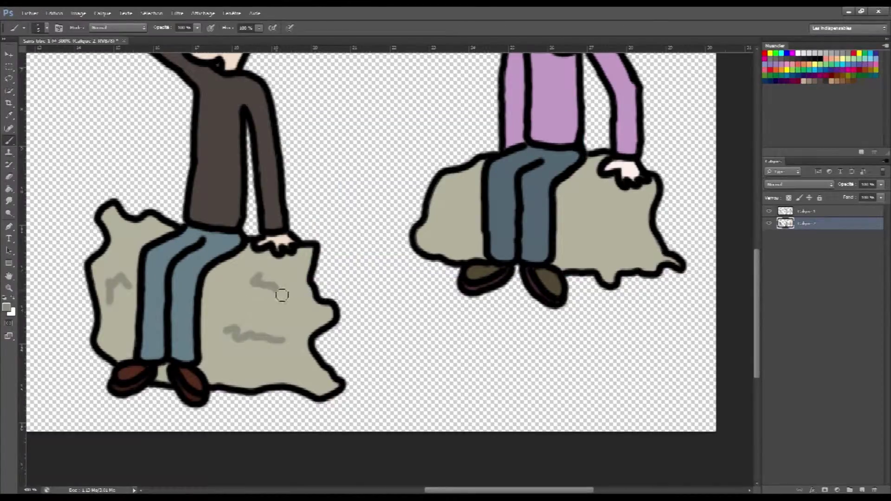
left_click_drag(444, 215, 465, 231)
mouse_move(631, 238)
left_mouse_down()
mouse_move(635, 222)
mouse_move(585, 248)
left_mouse_up()
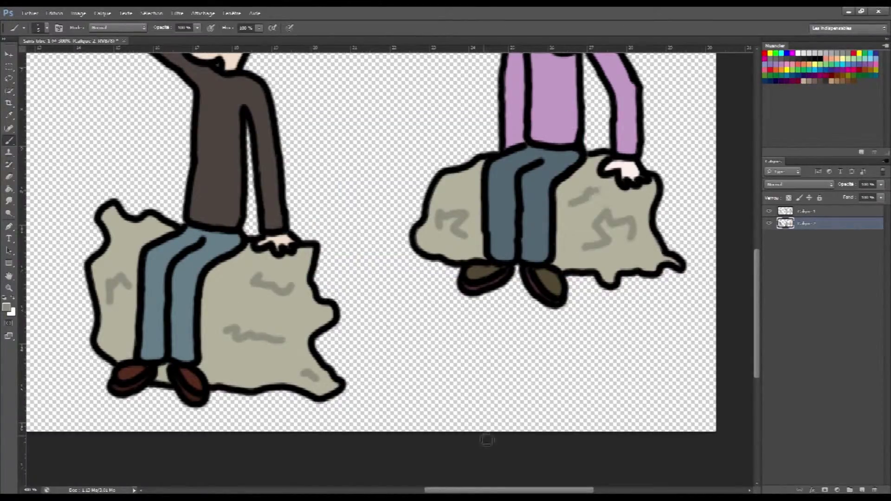
- Paint the same darker crack marks across the left character's rock on both sides of the legs
left_click_drag(487, 490, 355, 490)
left_click_drag(162, 332, 183, 323)
left_click_drag(372, 490, 359, 491)
mouse_move(236, 321)
left_mouse_down()
mouse_move(243, 311)
mouse_move(285, 331)
left_mouse_up()
left_click_drag(259, 272, 308, 296)
left_click_drag(318, 327, 343, 319)
left_click_drag(433, 308, 456, 319)
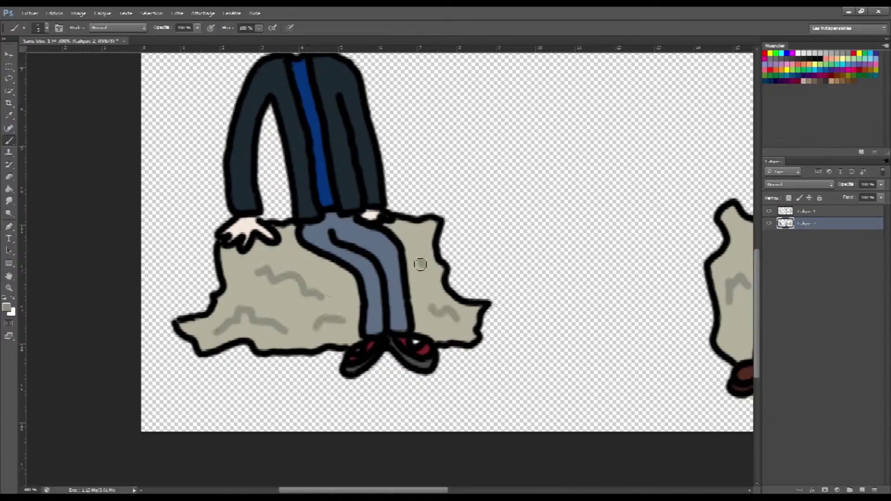
- Show the whole drawing and save it as the Photoshop file 11DLPkGB in the Spécial folder
scroll(432, 342, "down", 2)
left_click(9, 288)
left_click(304, 28)
left_click(29, 13)
left_click(70, 126)
left_click(332, 243)
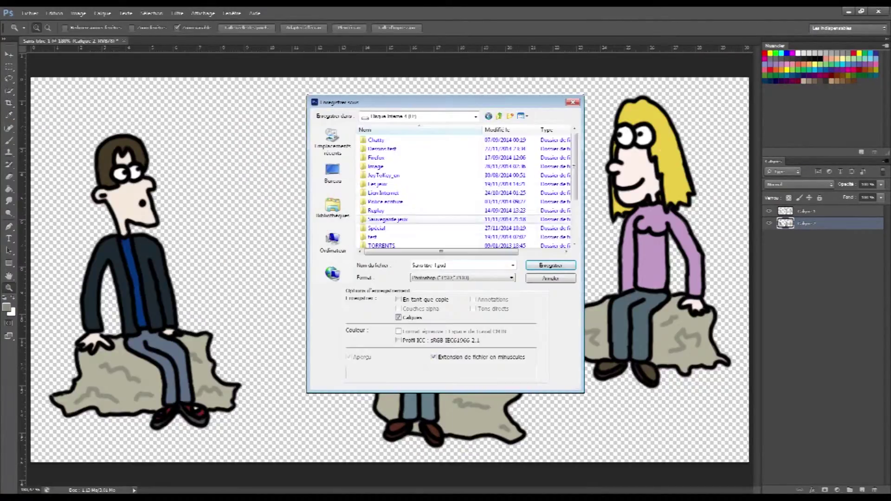
double_click(380, 247)
type("11DLPkGB")
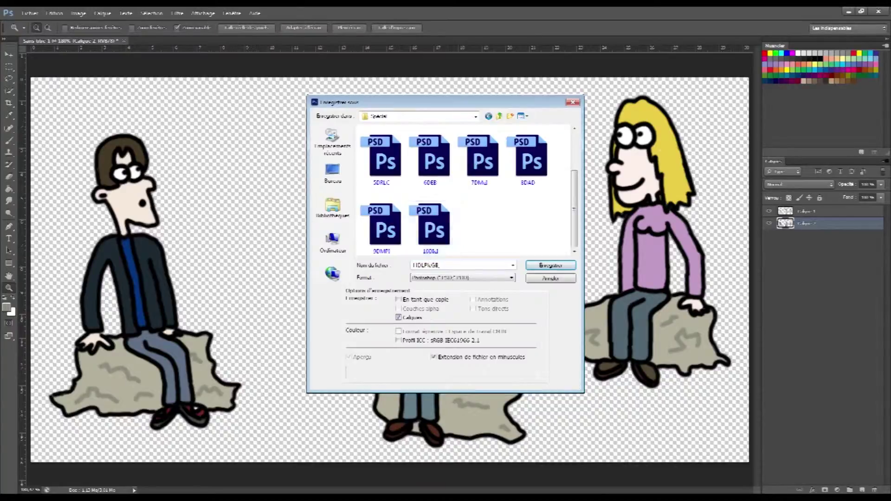
key("Return")
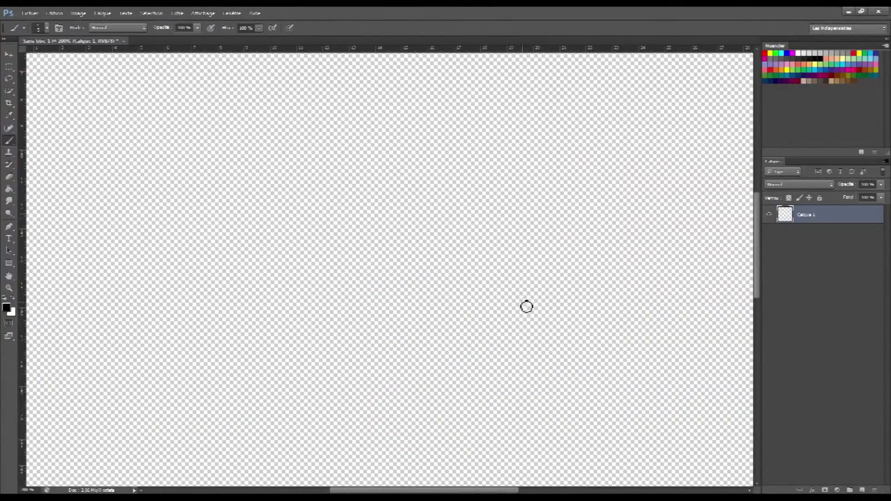
- On the new blank canvas, draw a man's head in black with round eyes, nose, mouth, ear and wavy hair
mouse_move(483, 207)
left_mouse_down()
mouse_move(470, 259)
mouse_move(487, 303)
left_mouse_up()
mouse_move(517, 244)
left_mouse_down()
mouse_move(513, 287)
mouse_move(500, 306)
left_mouse_up()
key("e")
key("b")
mouse_move(518, 250)
left_mouse_down()
mouse_move(496, 200)
mouse_move(479, 197)
left_mouse_up()
mouse_move(541, 238)
left_mouse_down()
mouse_move(545, 192)
mouse_move(475, 196)
left_mouse_up()
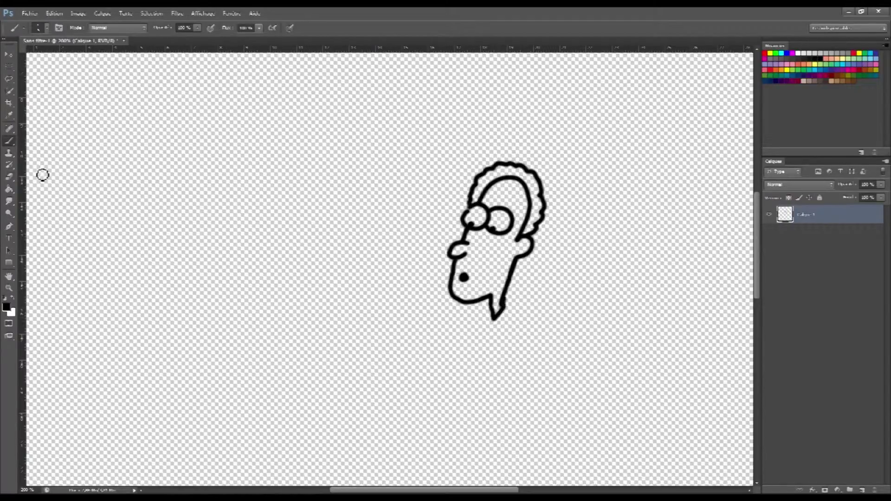
- Erase and redraw the man's back neck line, and draw his shoulders and the sides of his torso
left_click(9, 177)
left_click_drag(506, 290, 503, 310)
left_click(10, 141)
left_click_drag(513, 265, 496, 319)
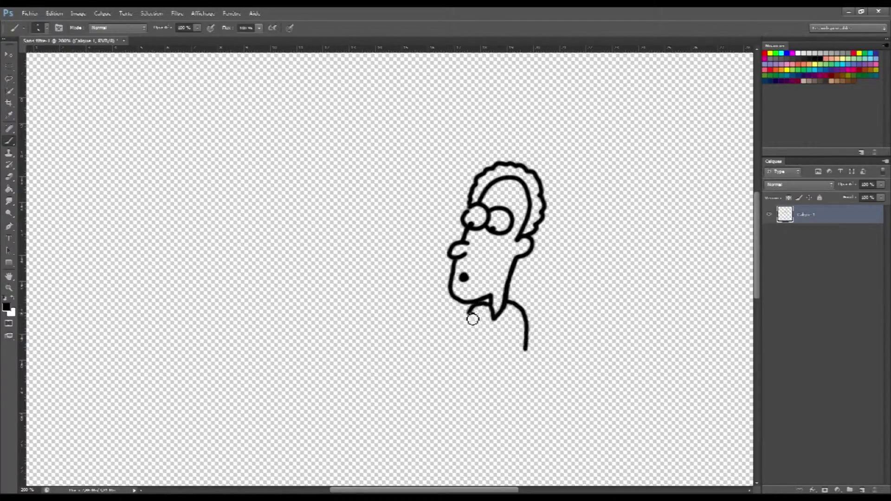
left_click_drag(513, 358, 507, 385)
left_click_drag(483, 334, 479, 397)
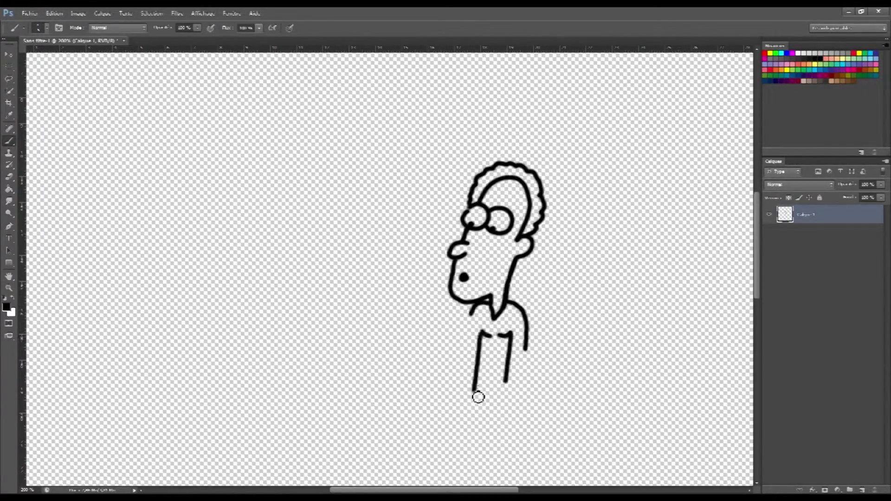
- Close the bottom of the man's torso and draw two straight trouser legs below it
scroll(478, 325, "down", 3)
mouse_move(474, 297)
left_mouse_down()
mouse_move(478, 398)
mouse_move(489, 315)
left_mouse_up()
left_click_drag(504, 297, 511, 397)
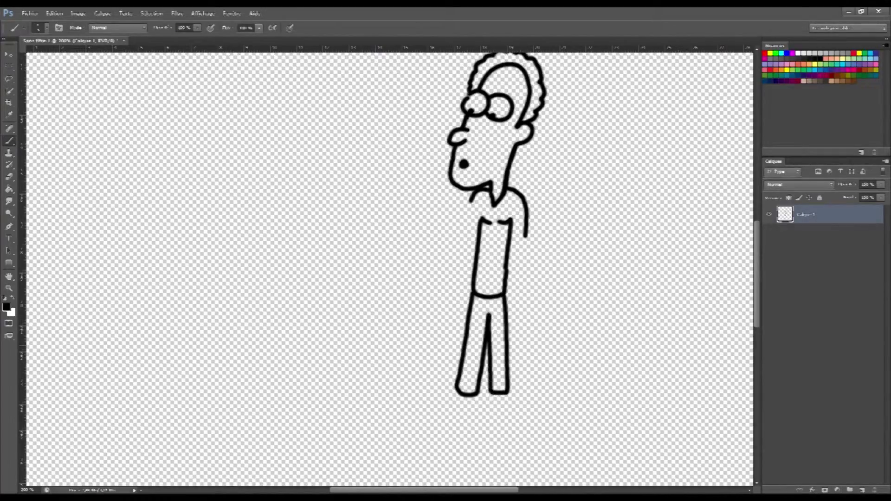
- Draw the man's shoes, and add both arms with hands, one arm reaching outward away from the body
scroll(479, 349, "down", 2)
mouse_move(464, 308)
left_mouse_down()
mouse_move(456, 324)
mouse_move(474, 316)
left_mouse_up()
left_click_drag(504, 310, 523, 322)
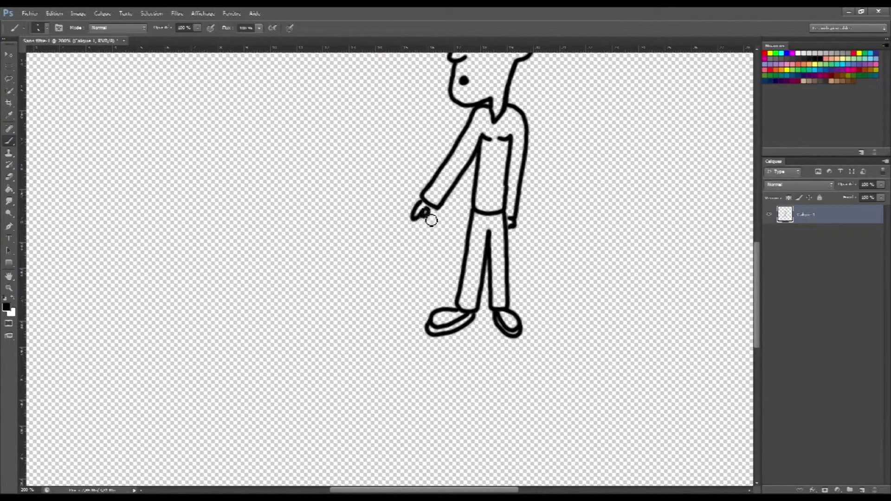
left_click_drag(432, 220, 436, 212)
- Switch to a thinner brush and draw narrow rectangular glasses across the man's eyes
key("ctrl+minus")
key("ctrl+plus")
key("ctrl+plus")
scroll(434, 253, "up", 6)
left_click(47, 28)
left_click(91, 46)
type("5")
left_click_drag(490, 172, 509, 178)
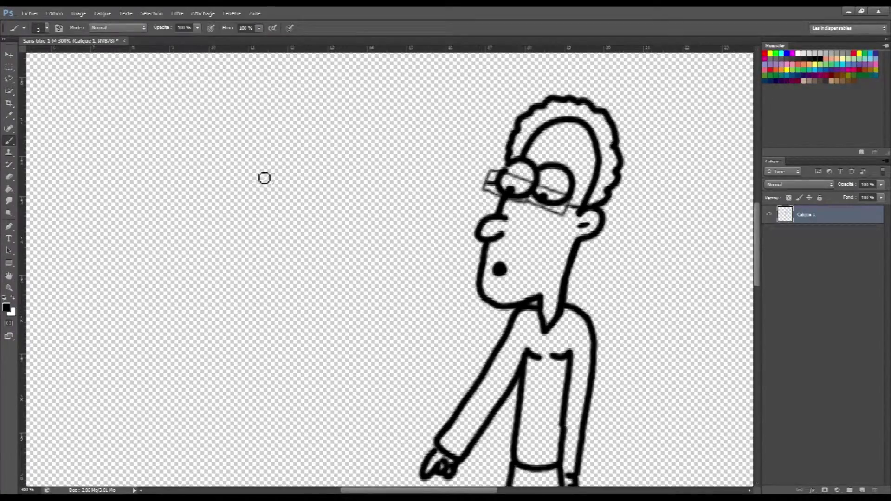
- Set the brush size to 5 and draw a second man's face opposite, with eyes, nose, dashed moustache, mouth and chin
left_click(47, 28)
type("5")
key("Return")
key("ctrl+minus")
left_click_drag(419, 491, 408, 491)
key("ctrl+plus")
left_click_drag(216, 139, 219, 138)
left_click_drag(239, 144, 223, 208)
right_click(259, 185)
mouse_move(258, 185)
left_mouse_down()
mouse_move(271, 246)
mouse_move(220, 238)
left_mouse_up()
left_click_drag(235, 236, 235, 242)
left_click(236, 258)
left_click_drag(263, 270, 220, 291)
- Draw the second man's ear and the top of his head, undoing a stroke and redrawing the hair outline
mouse_move(175, 165)
left_mouse_down()
mouse_move(157, 184)
mouse_move(164, 176)
left_mouse_up()
left_click_drag(174, 166, 223, 91)
left_click_drag(259, 139, 226, 88)
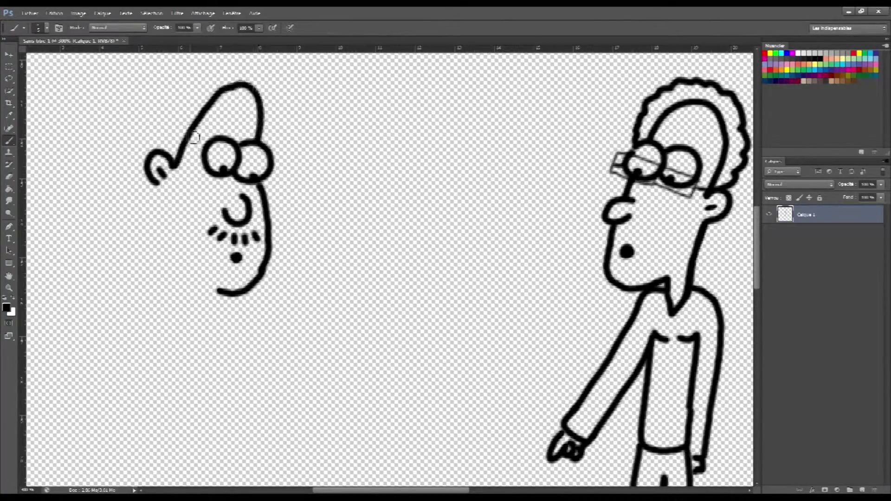
key("ctrl+z")
mouse_move(168, 150)
left_mouse_down()
mouse_move(225, 75)
mouse_move(263, 83)
left_mouse_up()
mouse_move(194, 88)
left_mouse_down()
mouse_move(269, 146)
mouse_move(263, 90)
mouse_move(239, 69)
left_mouse_up()
left_click(9, 177)
key("b")
- Draw the second man's neck lines below the ear and jaw, erasing and correcting the back line
left_click_drag(162, 186, 153, 281)
mouse_move(165, 194)
left_mouse_down()
mouse_move(163, 288)
mouse_move(178, 285)
left_mouse_up()
key("e")
left_click_drag(151, 281, 157, 197)
key("b")
- Draw the second man's back shoulder and hanging arm down to the cuff, undoing the first shoulder stroke
key("space")
left_click_drag(314, 410, 451, 293)
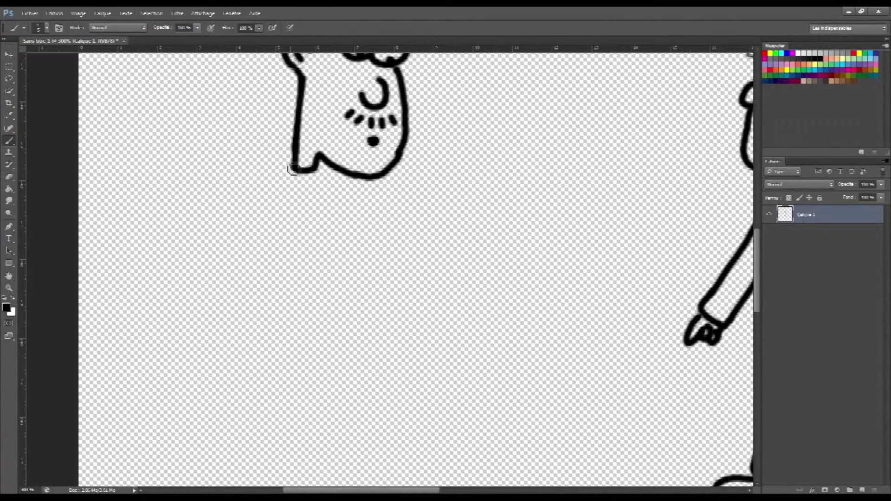
left_click_drag(293, 169, 235, 263)
left_click(54, 13)
left_click(74, 35)
mouse_move(288, 164)
left_mouse_down()
mouse_move(243, 261)
mouse_move(245, 294)
left_mouse_up()
mouse_move(278, 205)
left_mouse_down()
mouse_move(280, 311)
mouse_move(263, 342)
left_mouse_up()
mouse_move(278, 275)
left_mouse_down()
mouse_move(292, 341)
mouse_move(264, 344)
left_mouse_up()
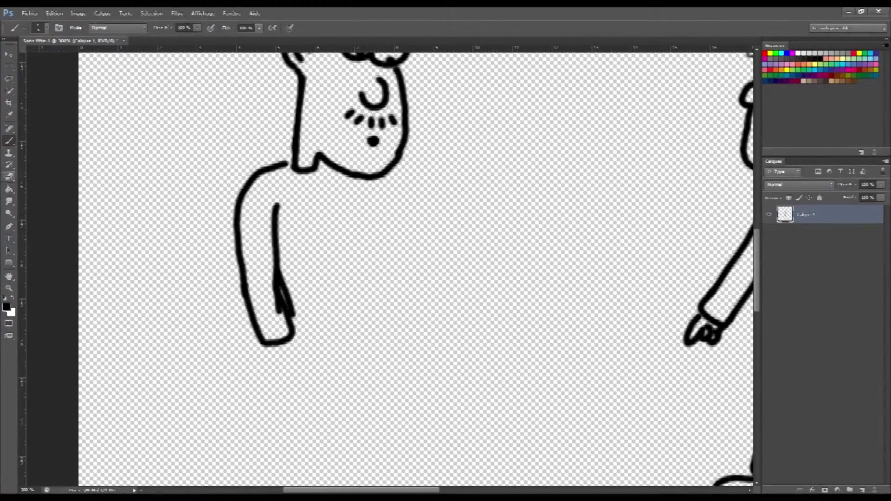
- Tidy the hanging arm's inner line and finish it with a hand, and outline the other arm beside it
left_click(9, 177)
left_click_drag(276, 293, 278, 315)
mouse_move(287, 281)
left_mouse_down()
mouse_move(298, 317)
mouse_move(271, 363)
left_mouse_up()
left_click(9, 140)
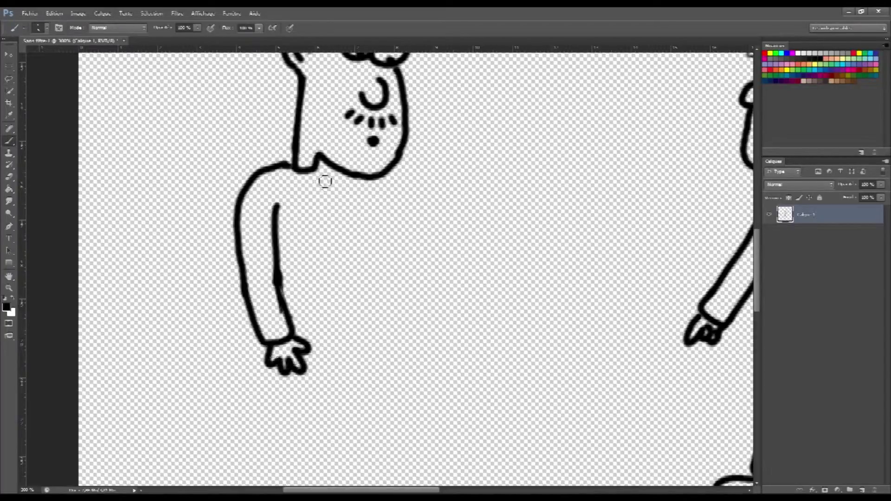
mouse_move(325, 181)
left_mouse_down()
mouse_move(342, 334)
mouse_move(305, 212)
left_mouse_up()
left_click_drag(275, 205, 290, 211)
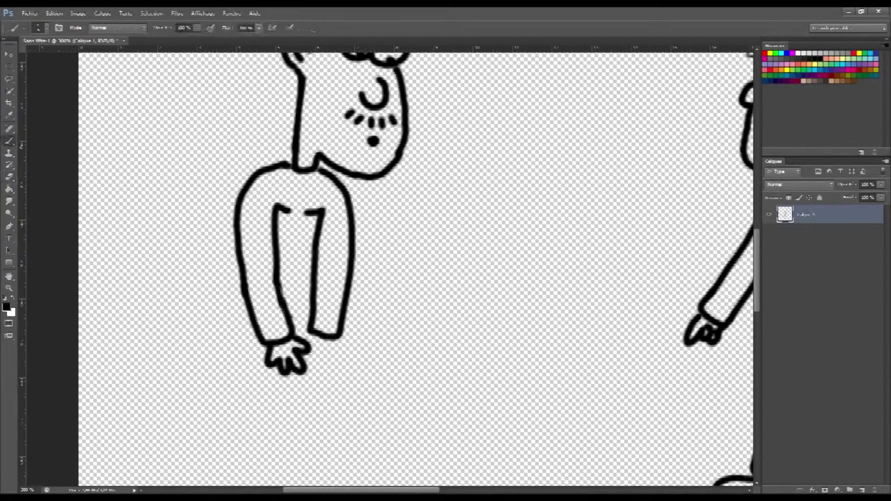
- Draw the second man's lower torso and hips behind his arms, and sketch his trouser legs, erasing misplaced lines
mouse_move(238, 251)
left_mouse_down()
mouse_move(218, 282)
mouse_move(249, 427)
mouse_move(290, 430)
mouse_move(291, 379)
left_mouse_up()
mouse_move(233, 319)
left_mouse_down()
mouse_move(255, 335)
mouse_move(308, 284)
left_mouse_up()
mouse_move(236, 260)
left_mouse_down()
mouse_move(225, 326)
mouse_move(245, 393)
left_mouse_up()
left_click(9, 177)
mouse_move(208, 315)
left_mouse_down()
mouse_move(232, 259)
mouse_move(232, 282)
mouse_move(195, 383)
mouse_move(198, 457)
left_mouse_up()
key("b")
key("e")
key("b")
scroll(199, 455, "down", 3)
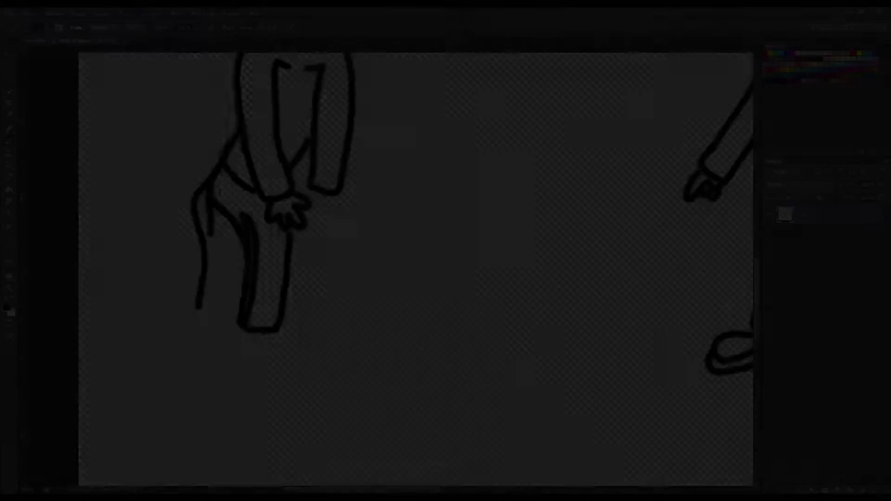